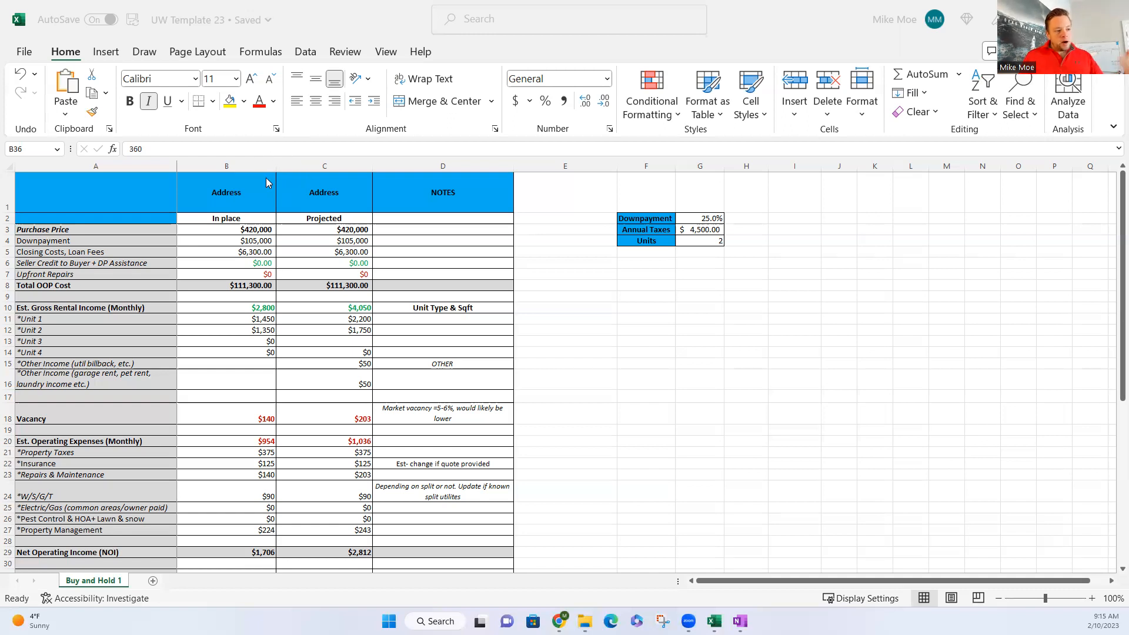
- Hide the In place column B so only the Projected figures remain beside the row labels
left_click(224, 167)
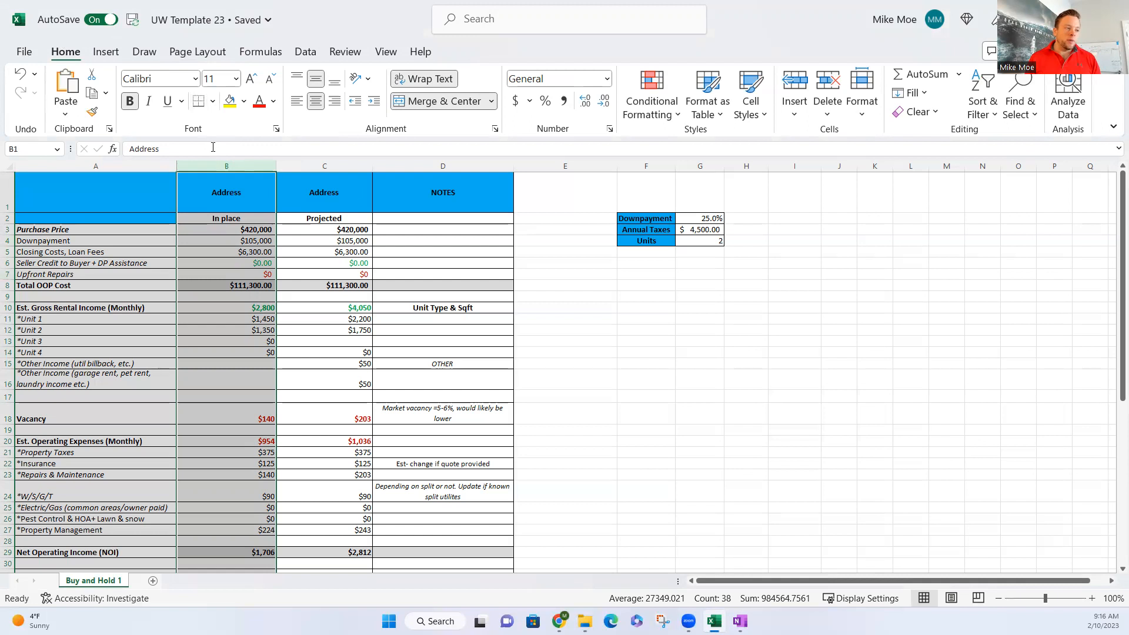
right_click(208, 166)
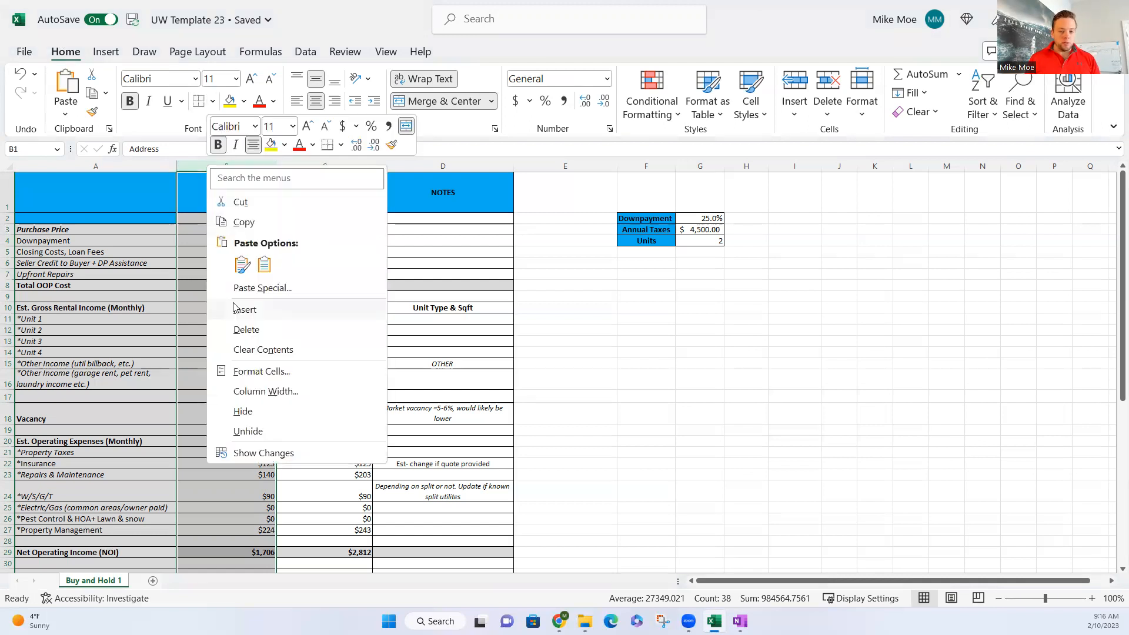
left_click(254, 411)
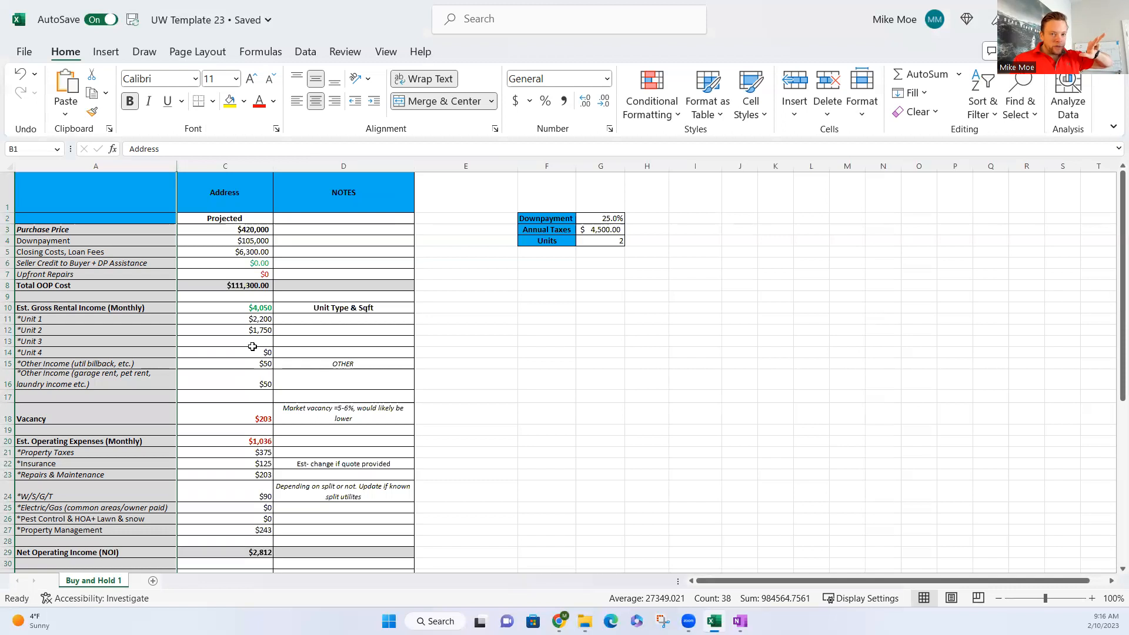
- Review the projected purchase price, the downpayment and units inputs, and the formulas for downpayment and closing costs
left_click(253, 229)
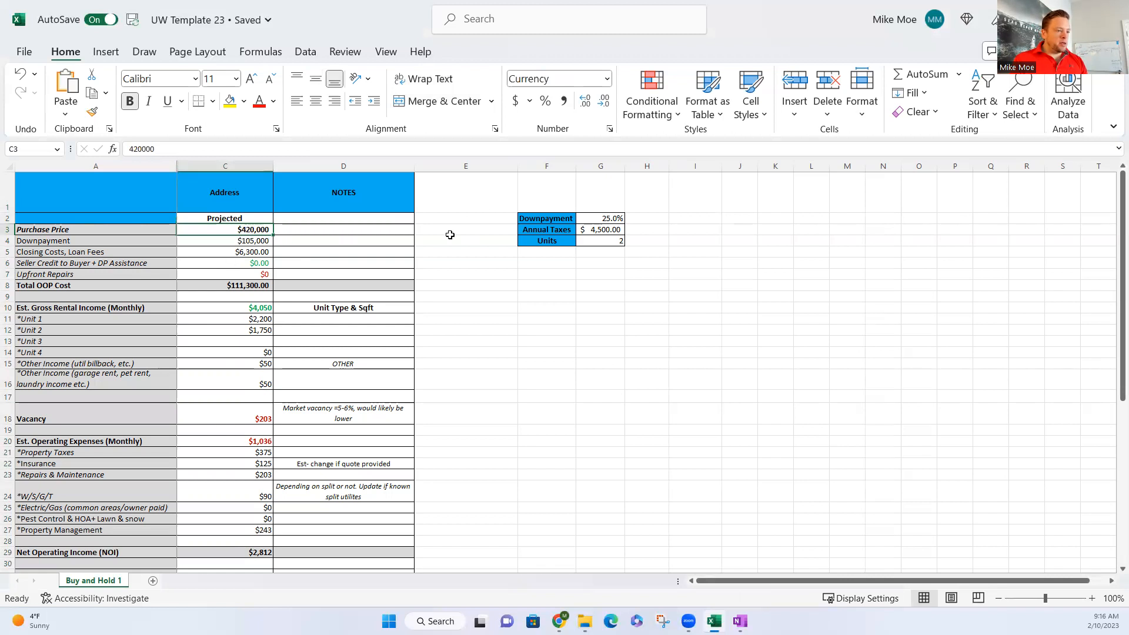
left_click(581, 222)
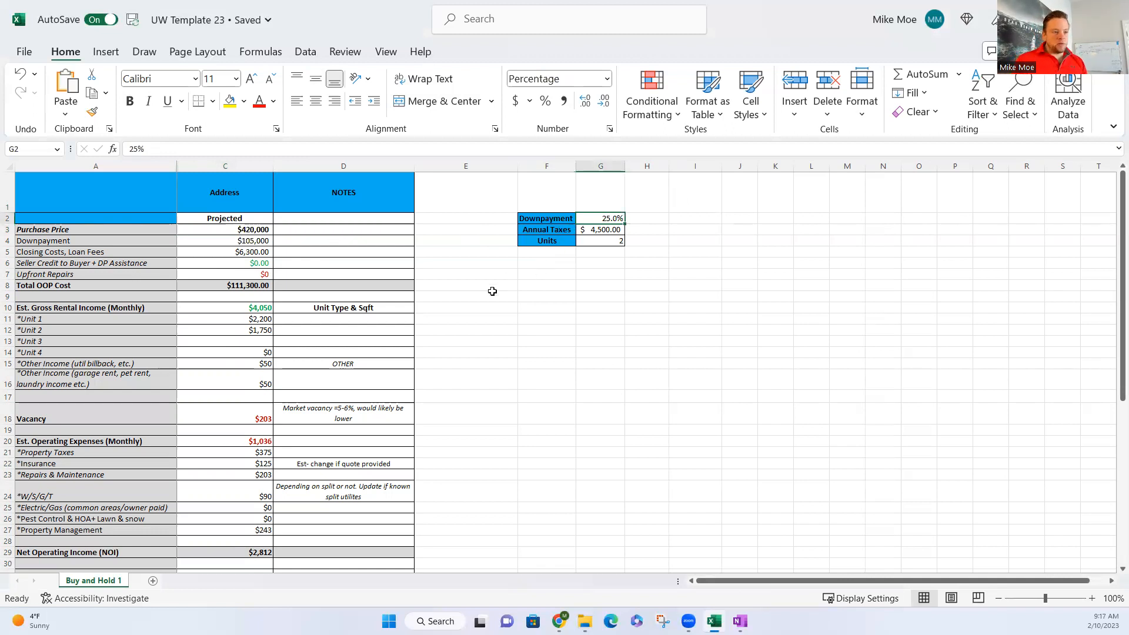
left_click(609, 229)
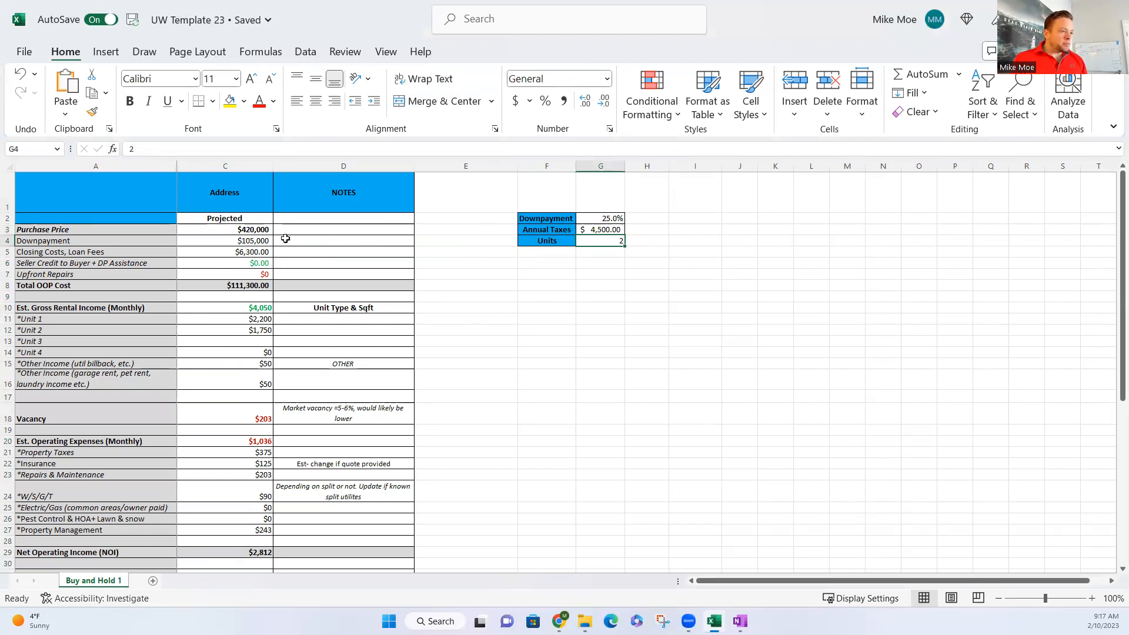
left_click(260, 242)
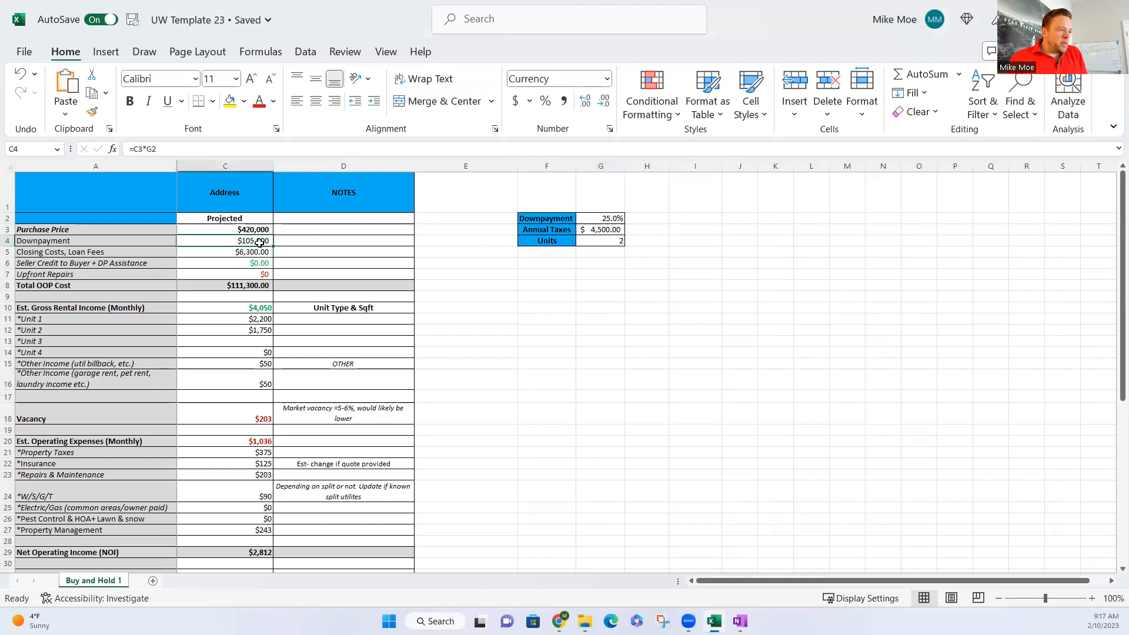
left_click(254, 248)
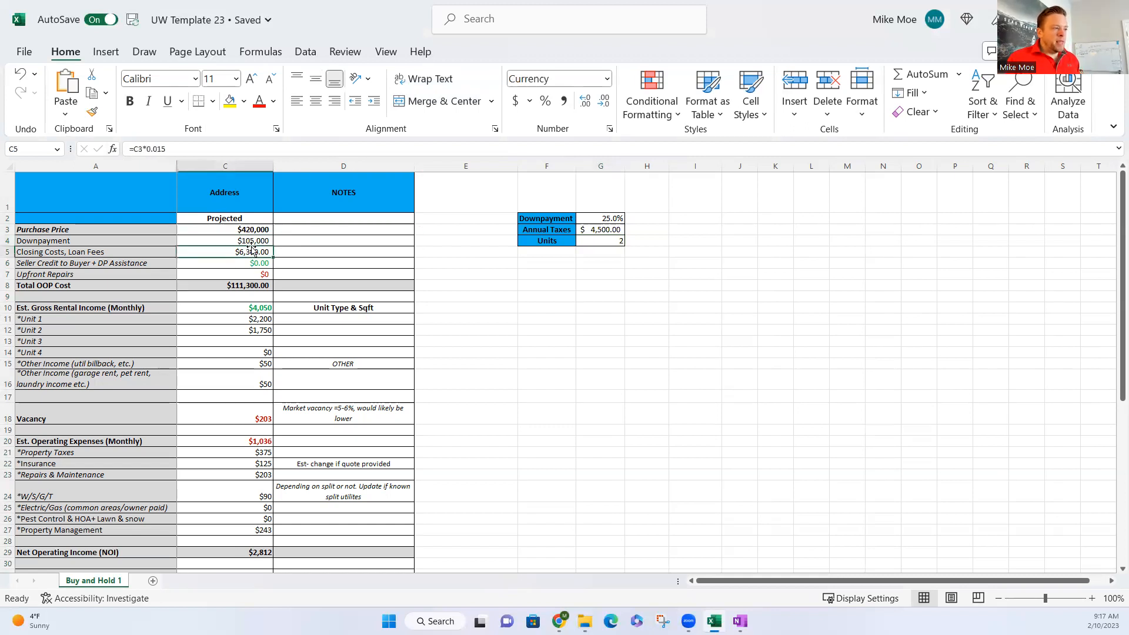
- Set the projected Seller Credit to Buyer + DP Assistance to $4,200
left_click(259, 262)
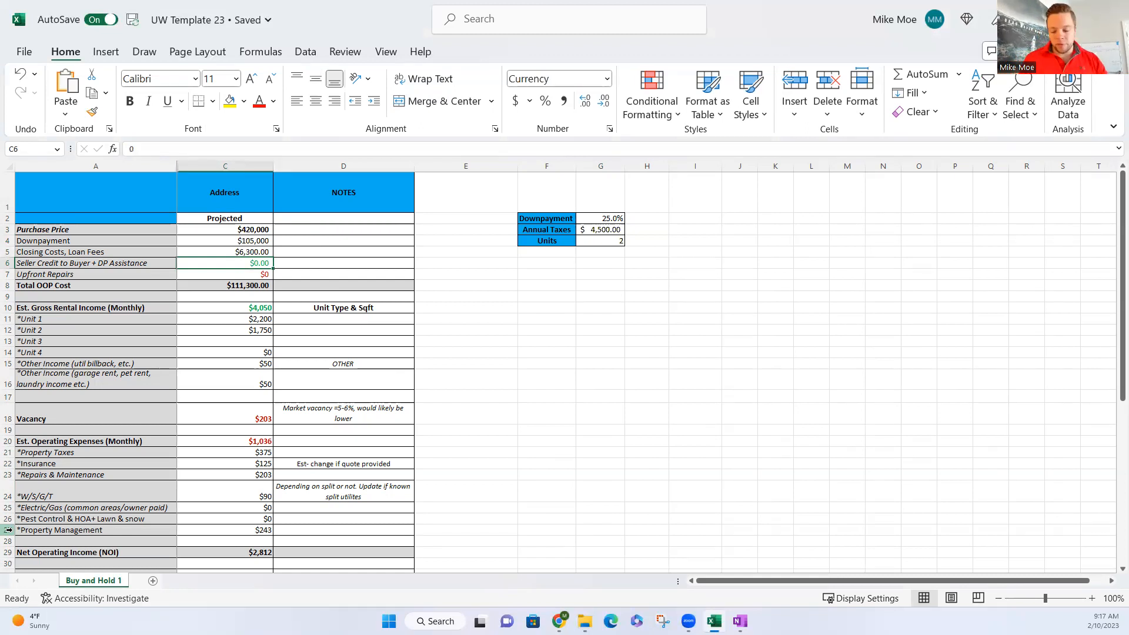
type("4200")
key("Return")
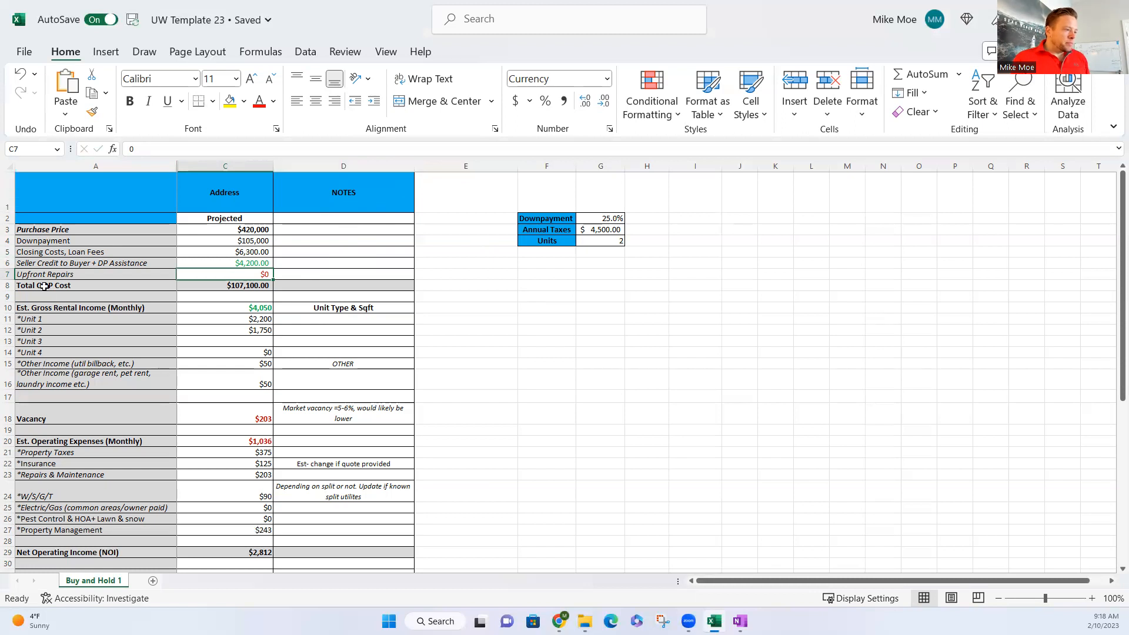
- Check the Total OOP Cost formula, the four unit rows and the projected rent for Unit 1
left_click(252, 284)
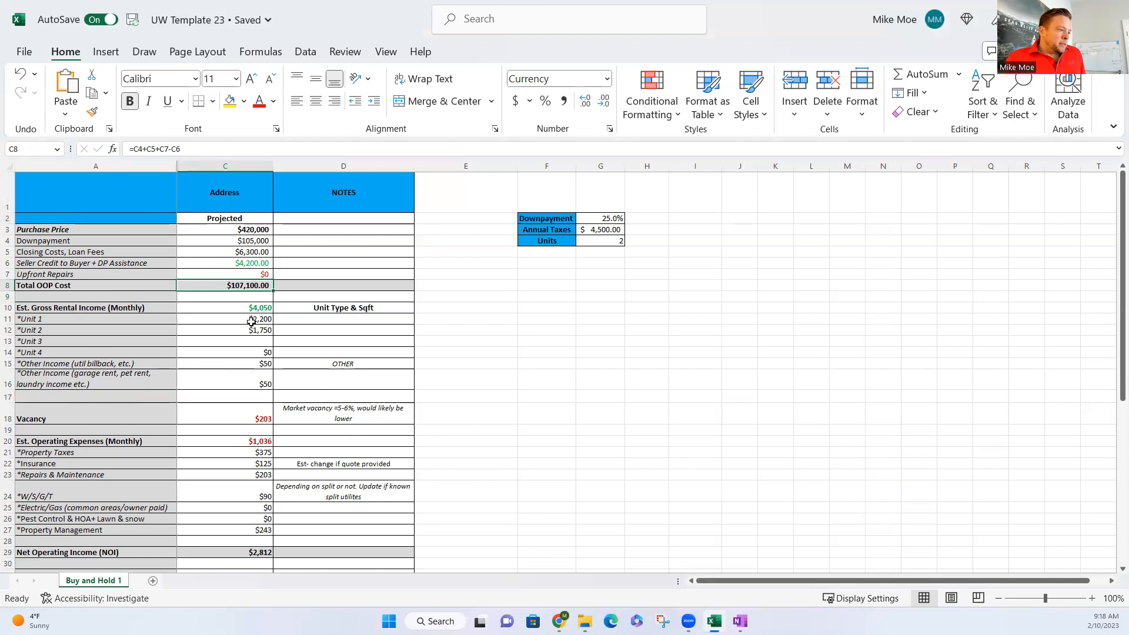
scroll(254, 320, "down", 1)
left_click_drag(43, 287, 48, 324)
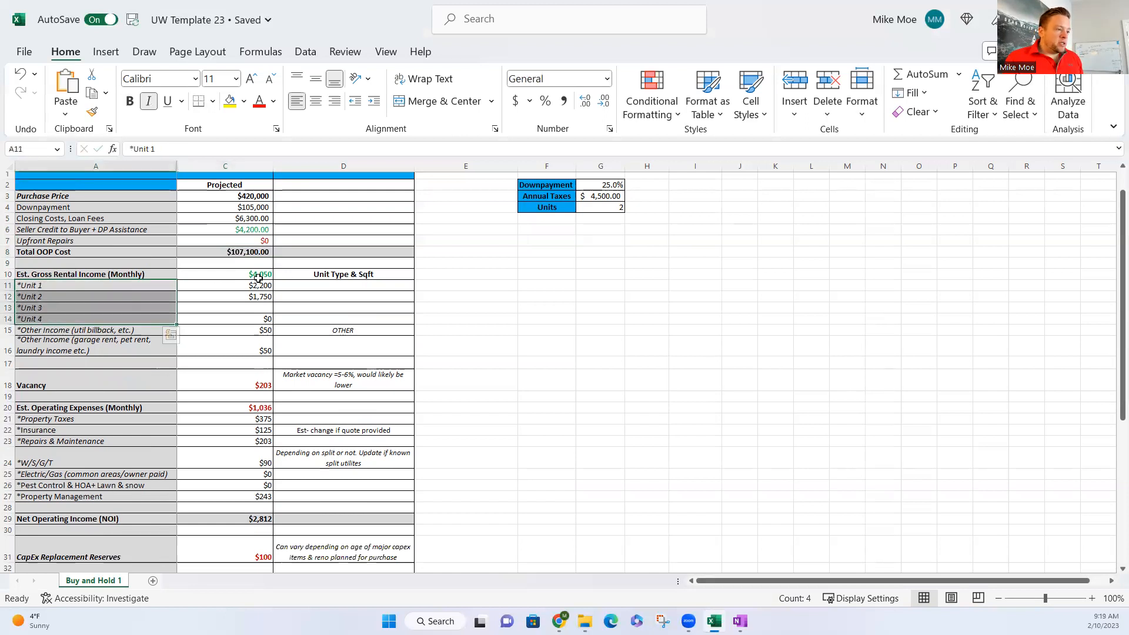
left_click(259, 285)
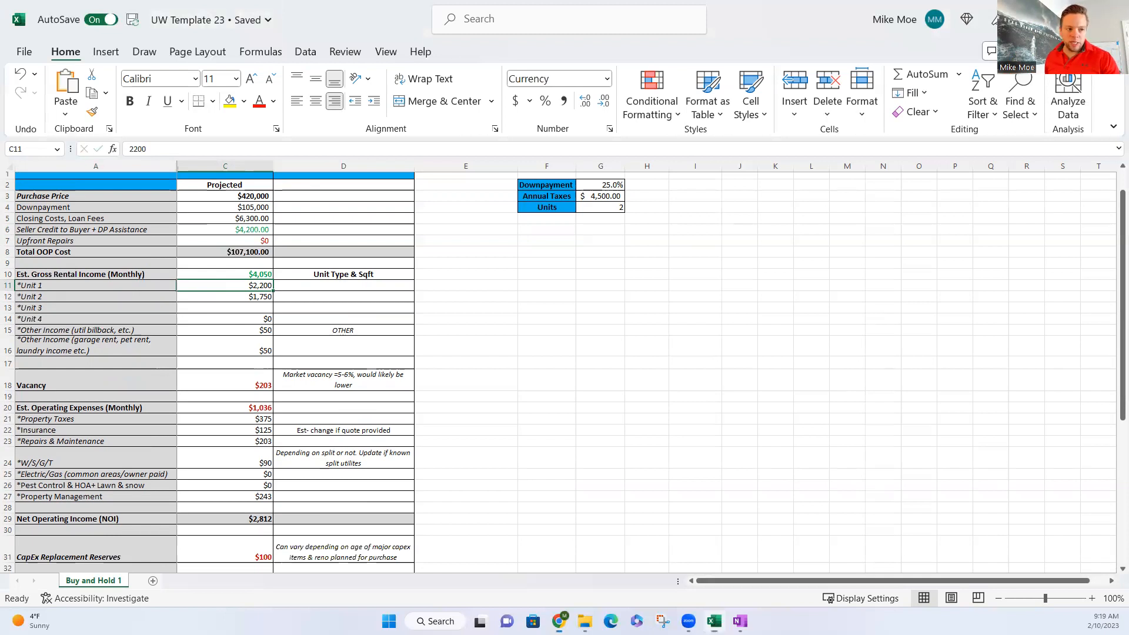
- Switch to Rentometer in the browser, review the property's two-bedroom rent statistics and charts, and return to the Excel workbook
key("alt+Tab")
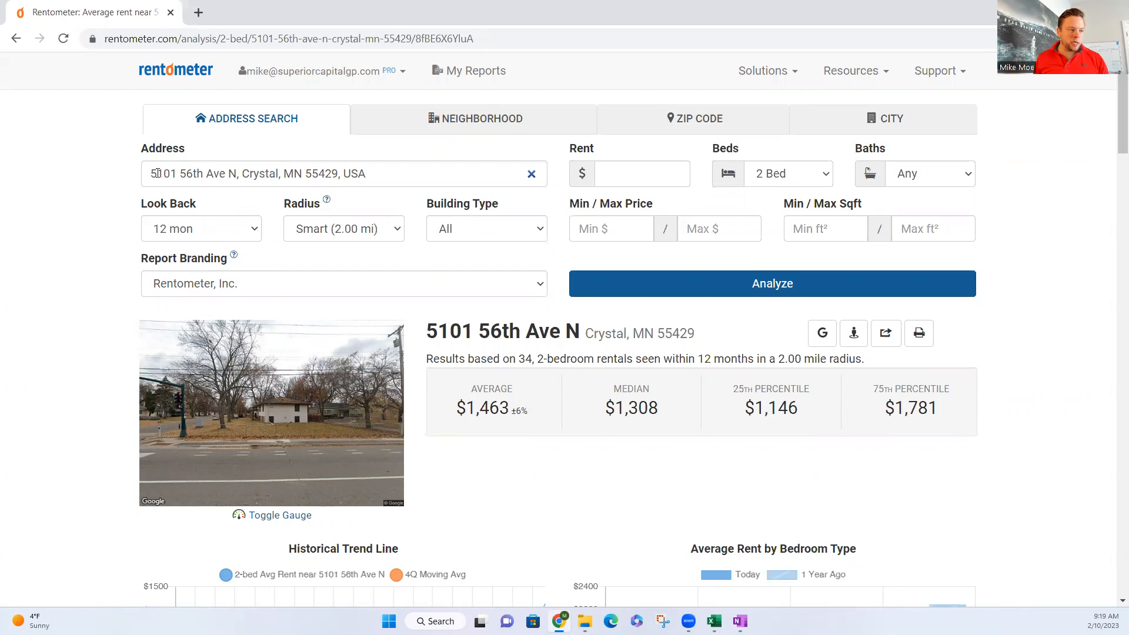
left_click_drag(360, 173, 193, 173)
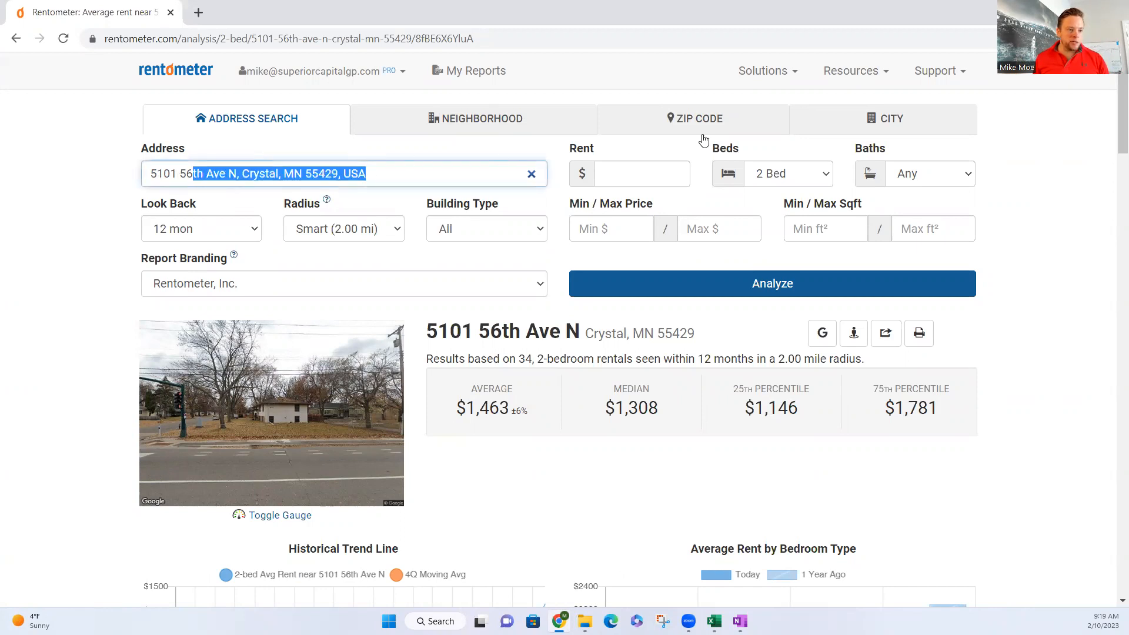
left_click(779, 173)
left_click(783, 174)
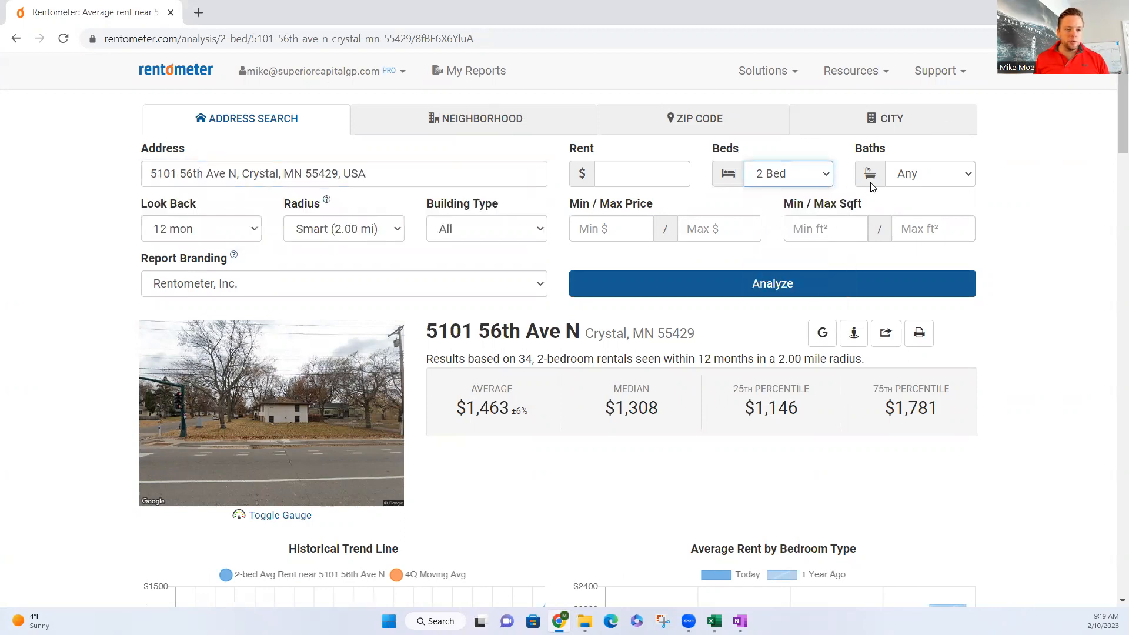
scroll(486, 443, "down", 1)
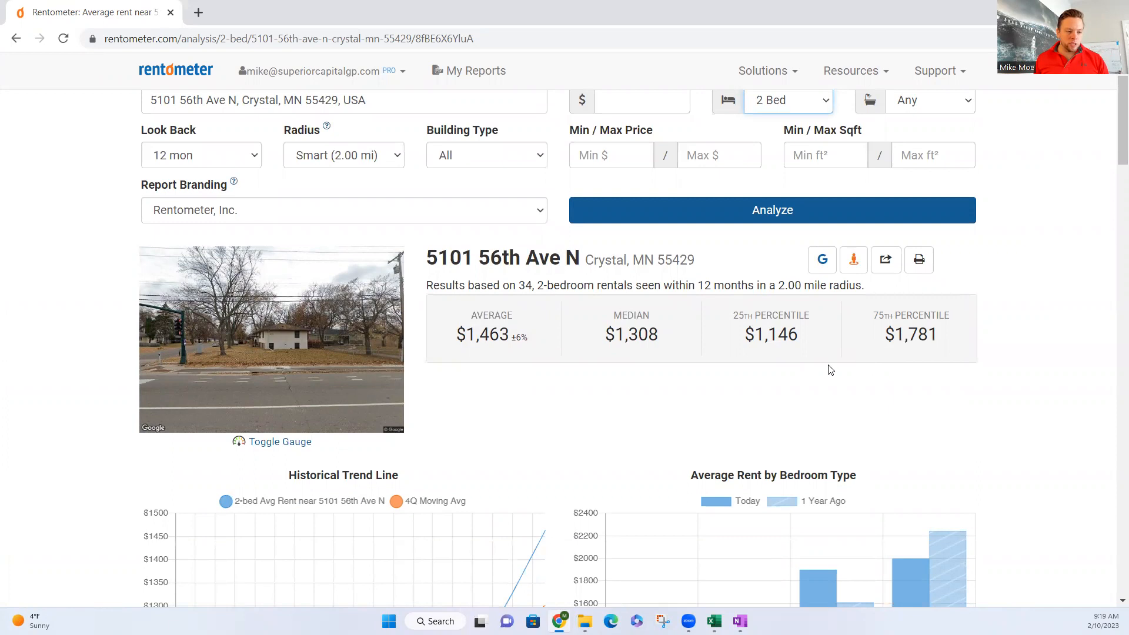
scroll(830, 369, "down", 2)
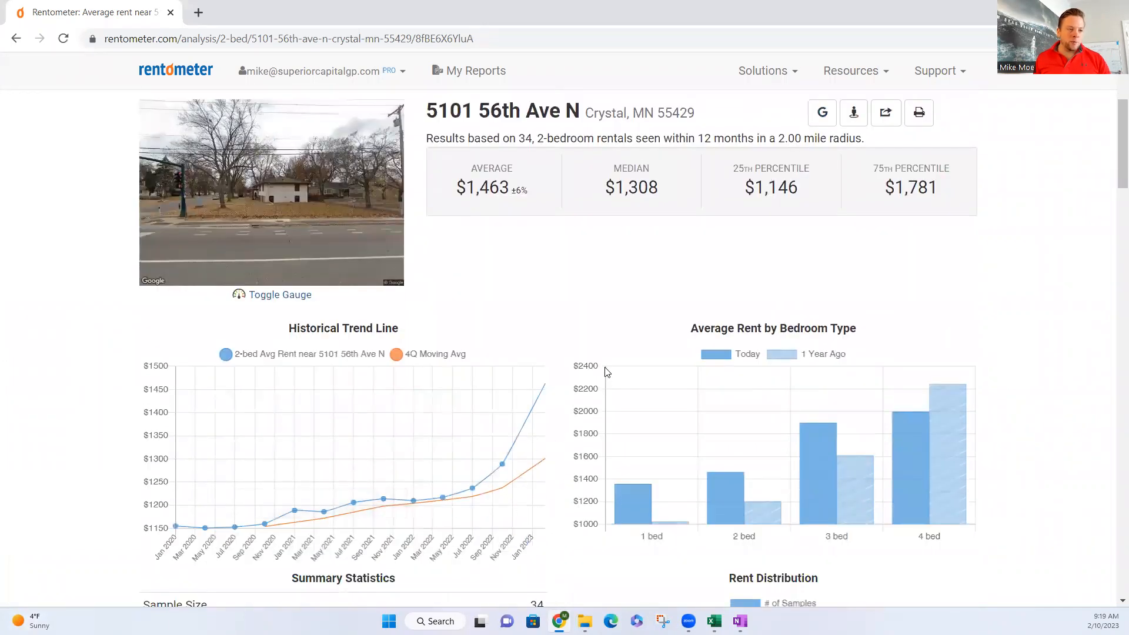
scroll(606, 371, "up", 3)
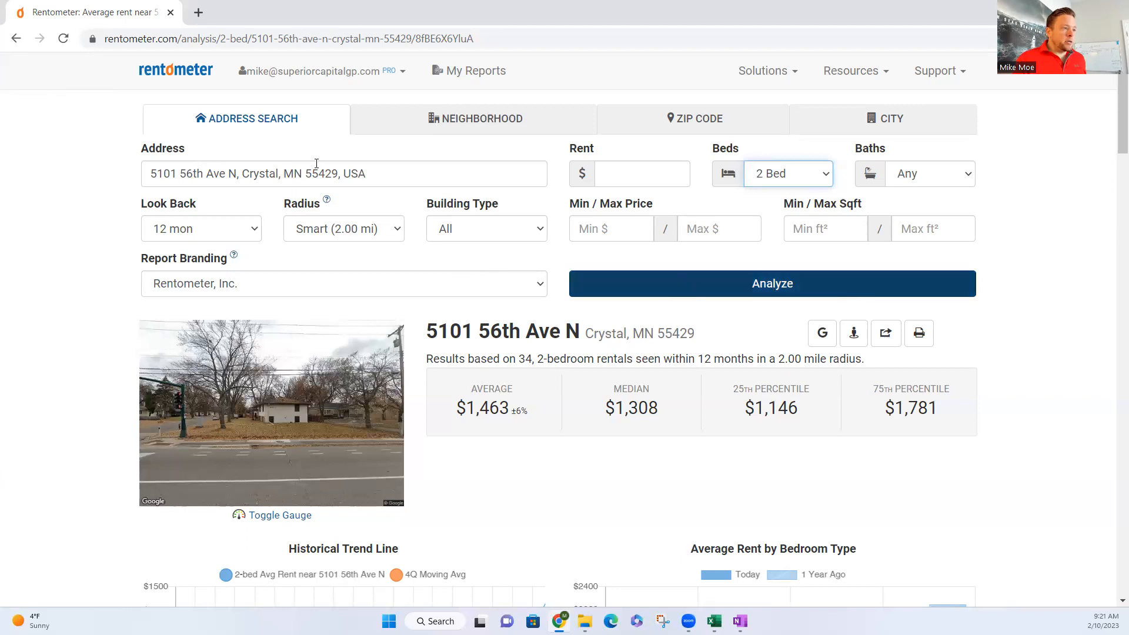
left_click(1078, 11)
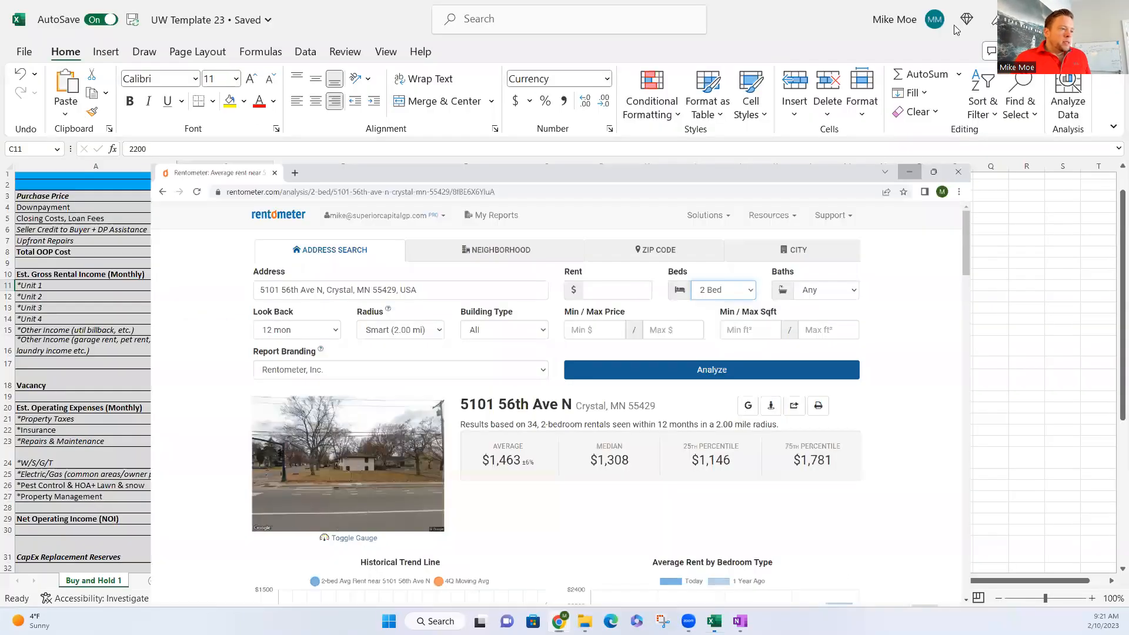
left_click(541, 90)
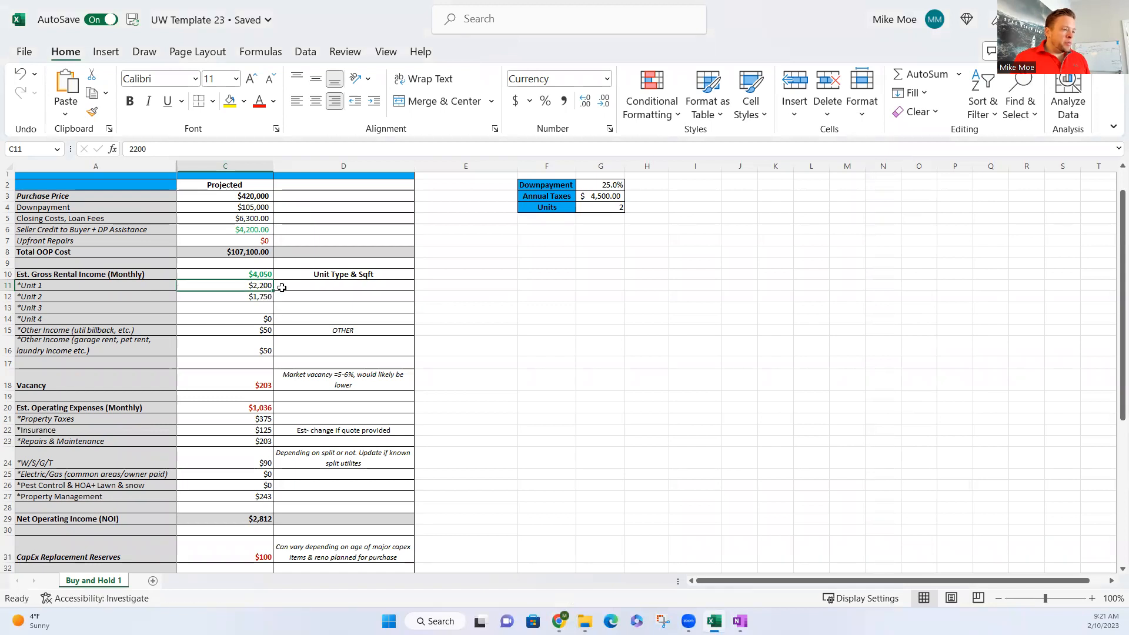
- Enter the unit types in the Unit Type & Sqft notes: 3x1 for Unit 1 and 2x1 for Unit 2
left_click(284, 285)
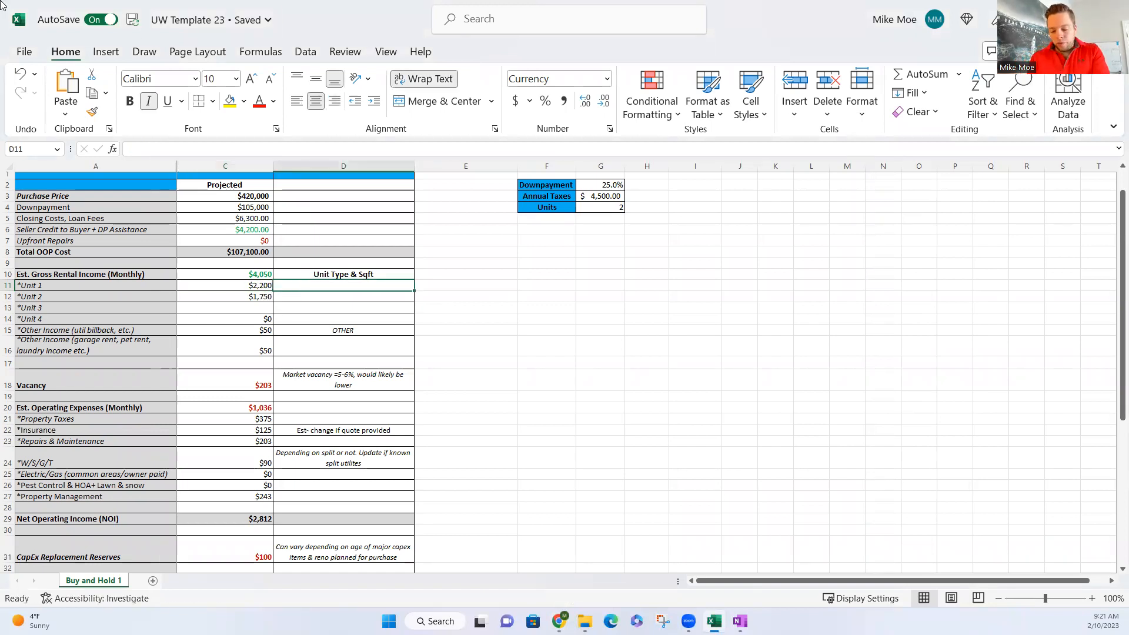
type("3x1")
key("Return")
type("2x1")
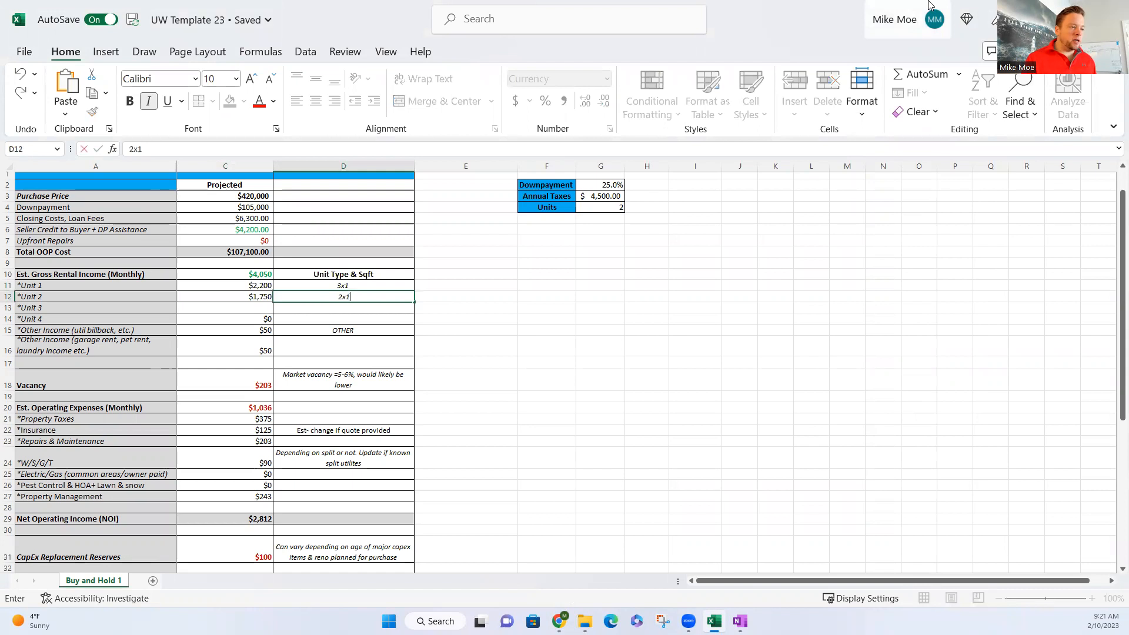
left_click(599, 379)
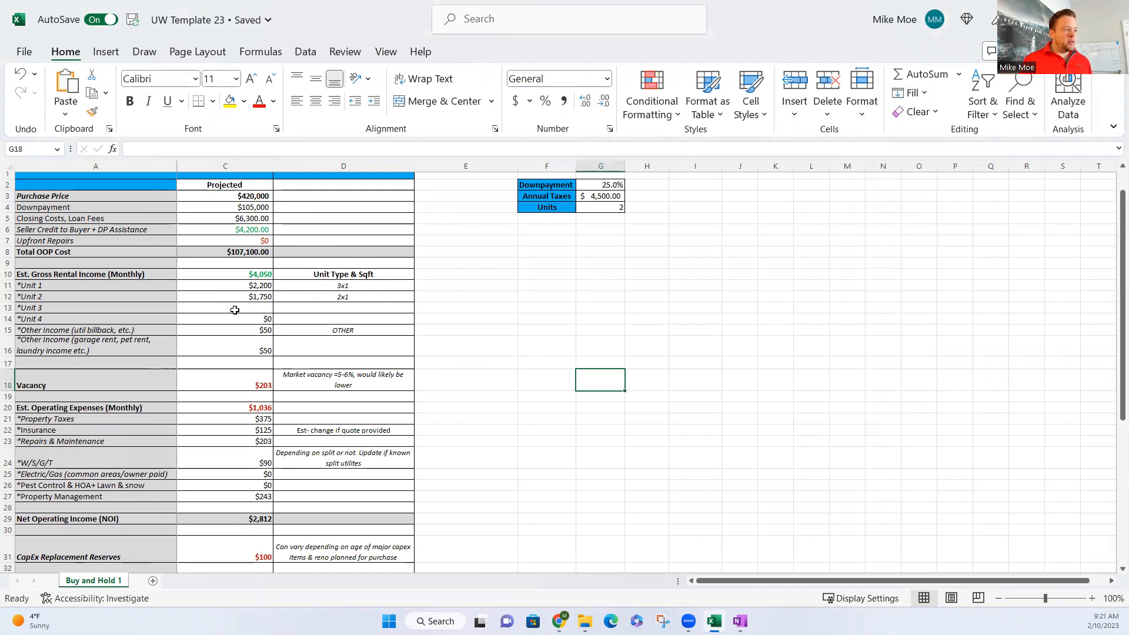
- Examine the two Other Income rows, the utility billback formula and the projected vacancy formula
left_click(8, 330)
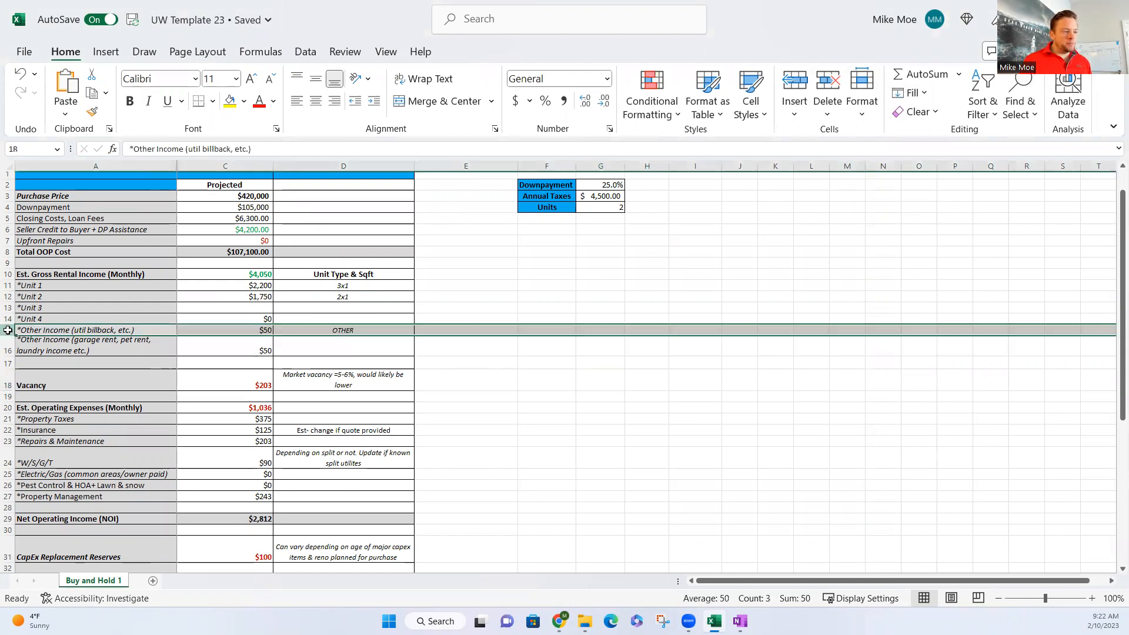
left_click_drag(8, 330, 8, 347)
left_click(857, 450)
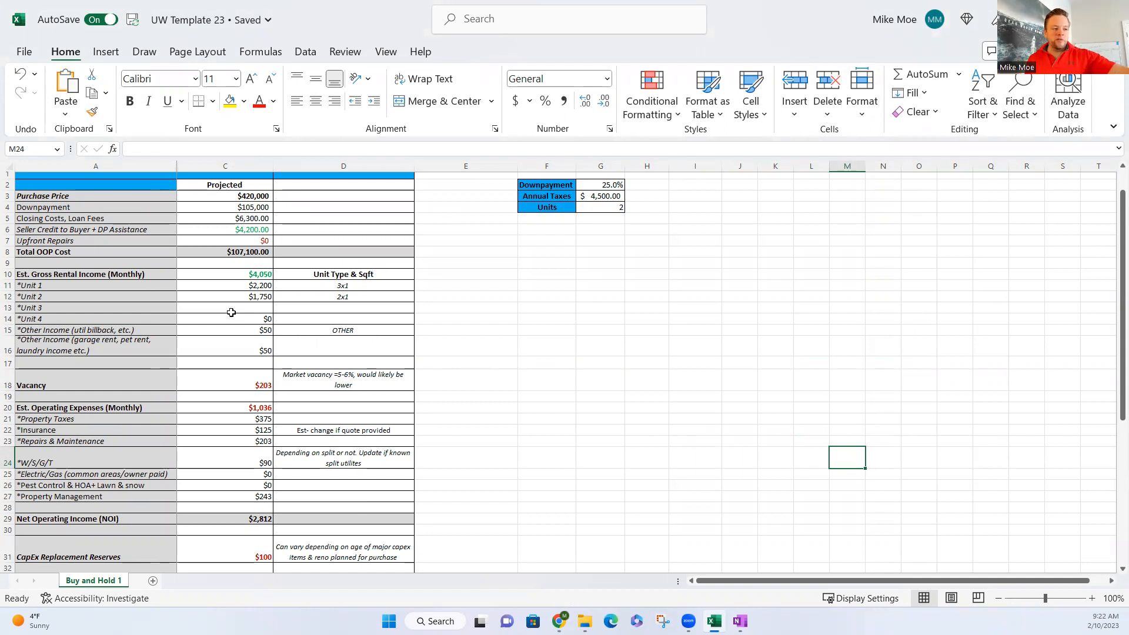
left_click(245, 328)
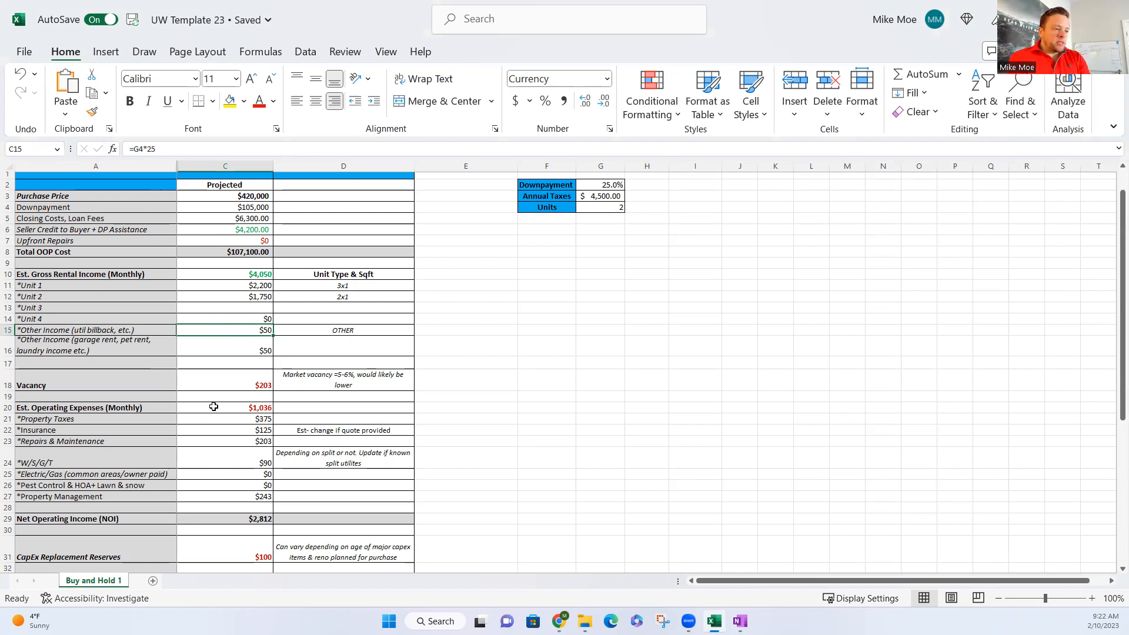
left_click(227, 388)
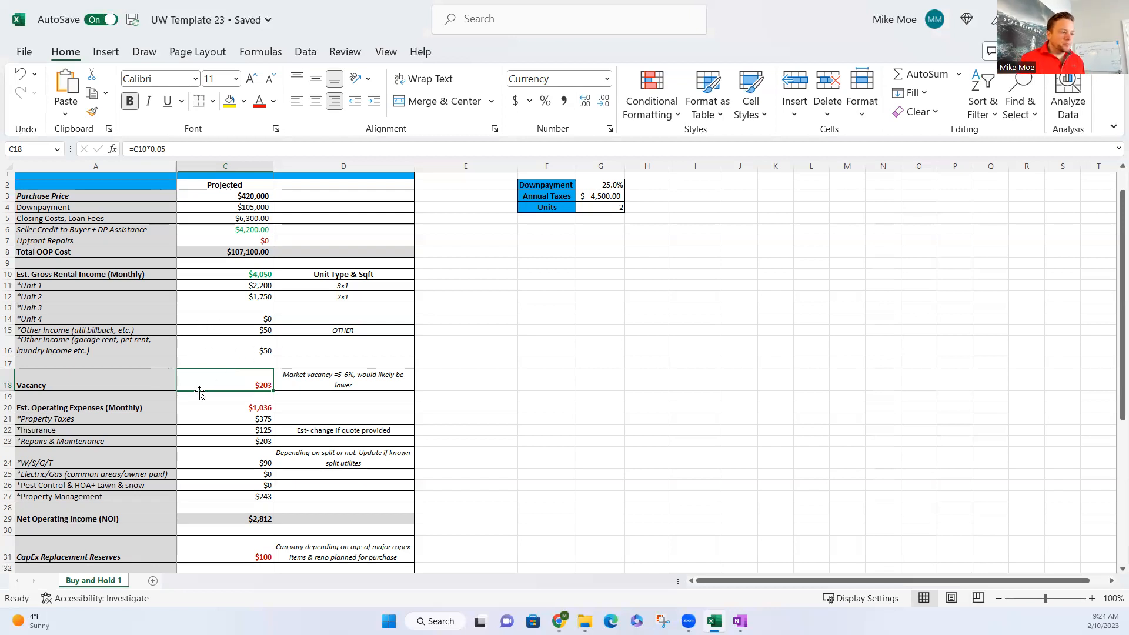
- Examine the monthly operating expenses from property taxes through W/S/G/T, including the annual taxes input that feeds the tax formula
scroll(200, 393, "down", 1)
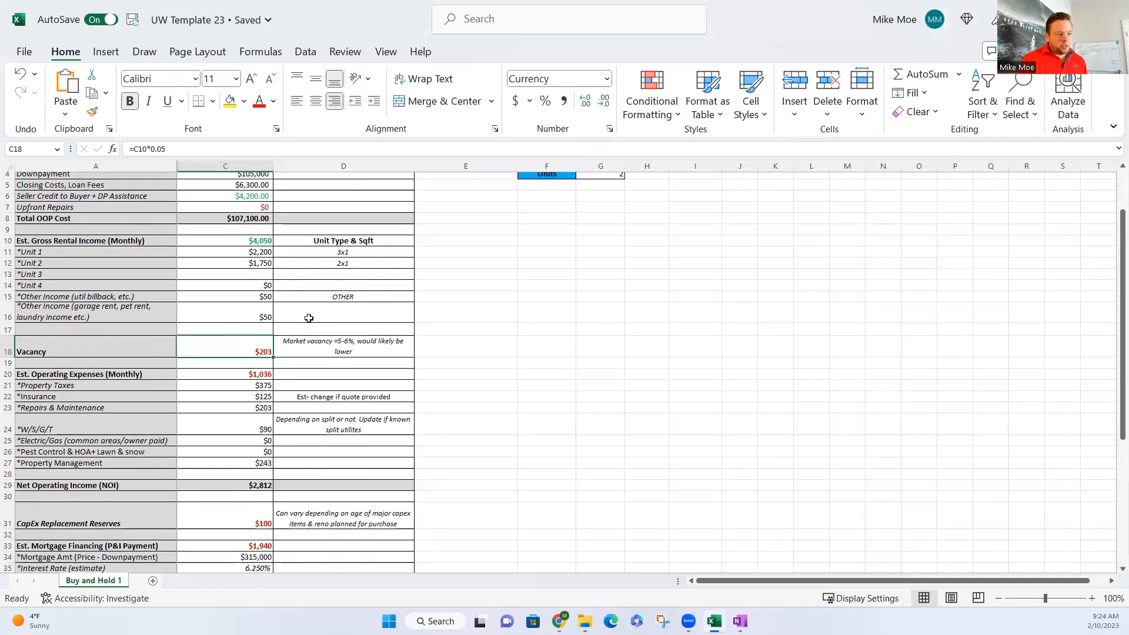
scroll(264, 209, "up", 1)
scroll(262, 353, "down", 1)
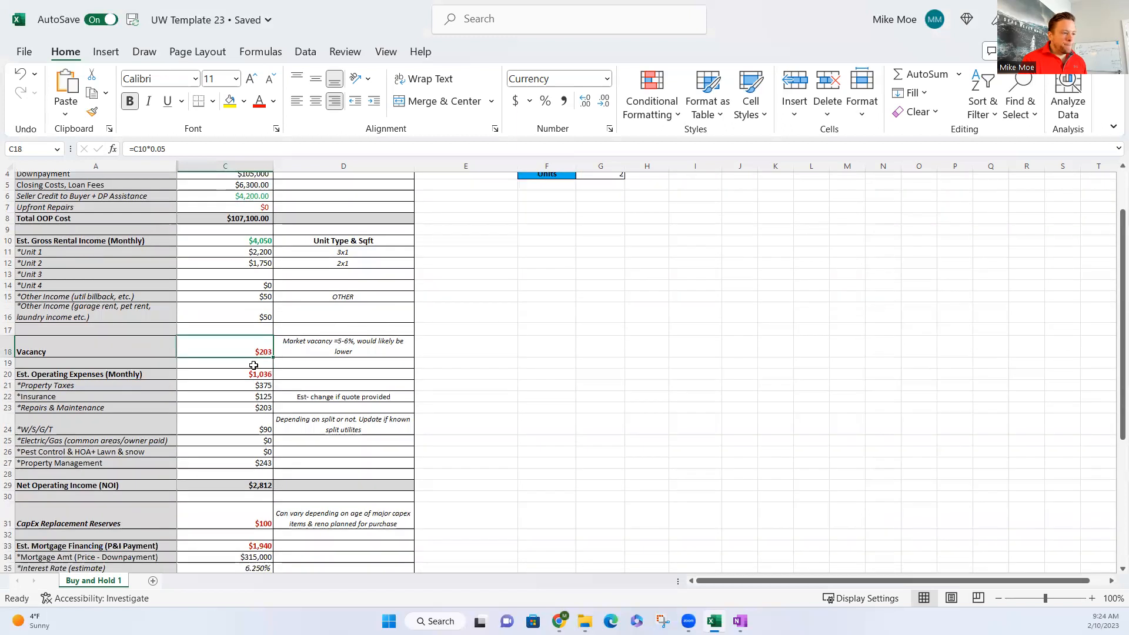
left_click(261, 385)
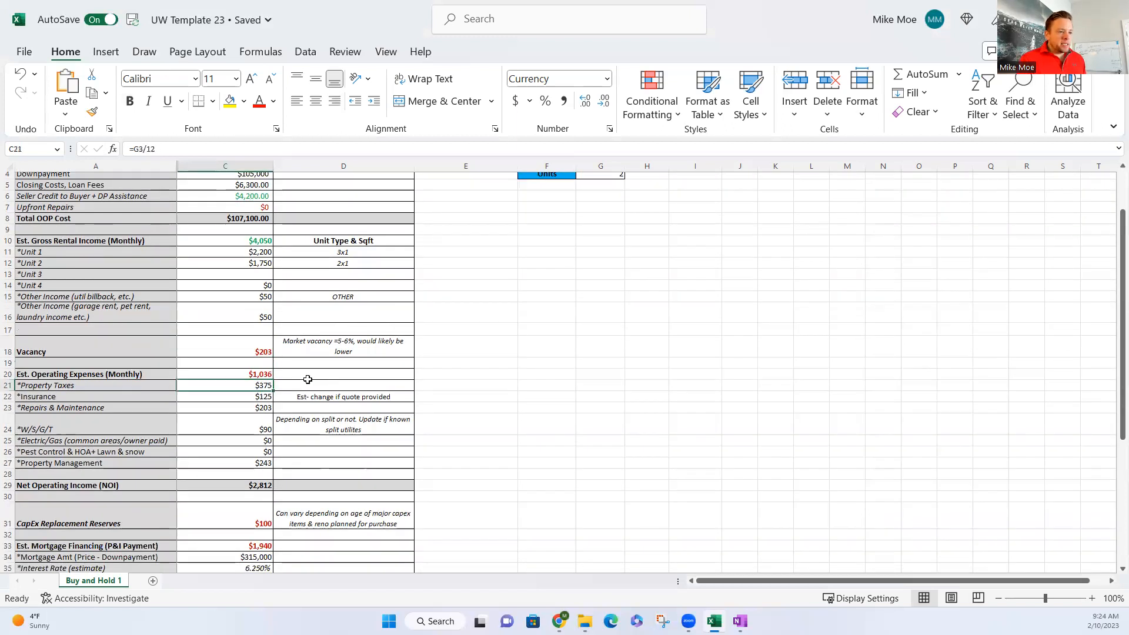
scroll(303, 383, "up", 1)
left_click(597, 229)
scroll(253, 382, "down", 1)
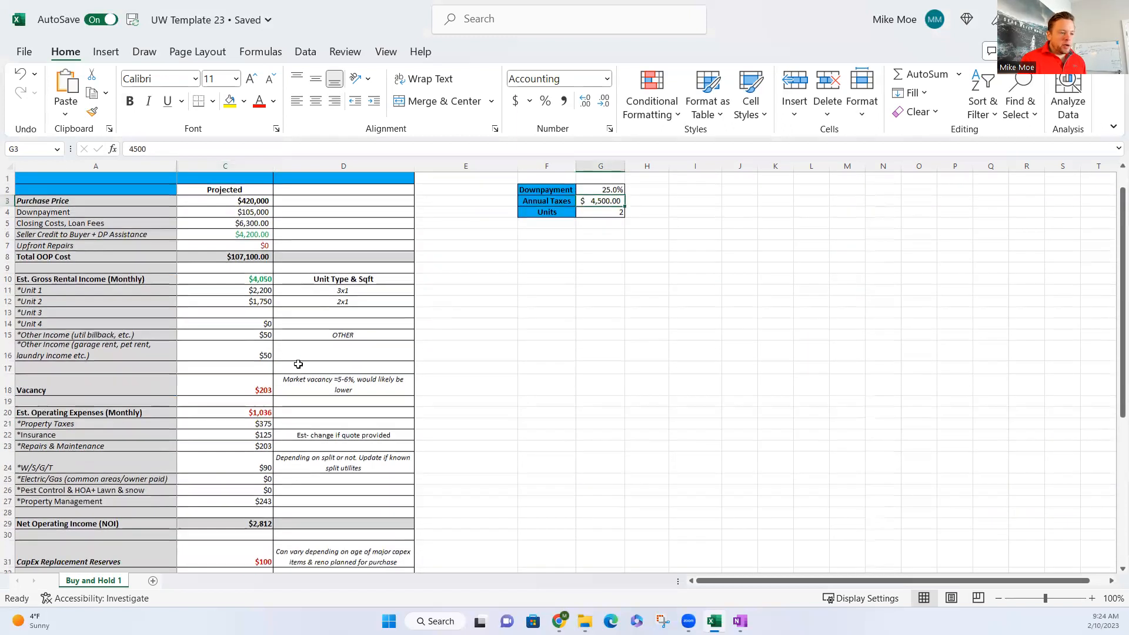
left_click(251, 385)
left_click(248, 407)
left_click(249, 397)
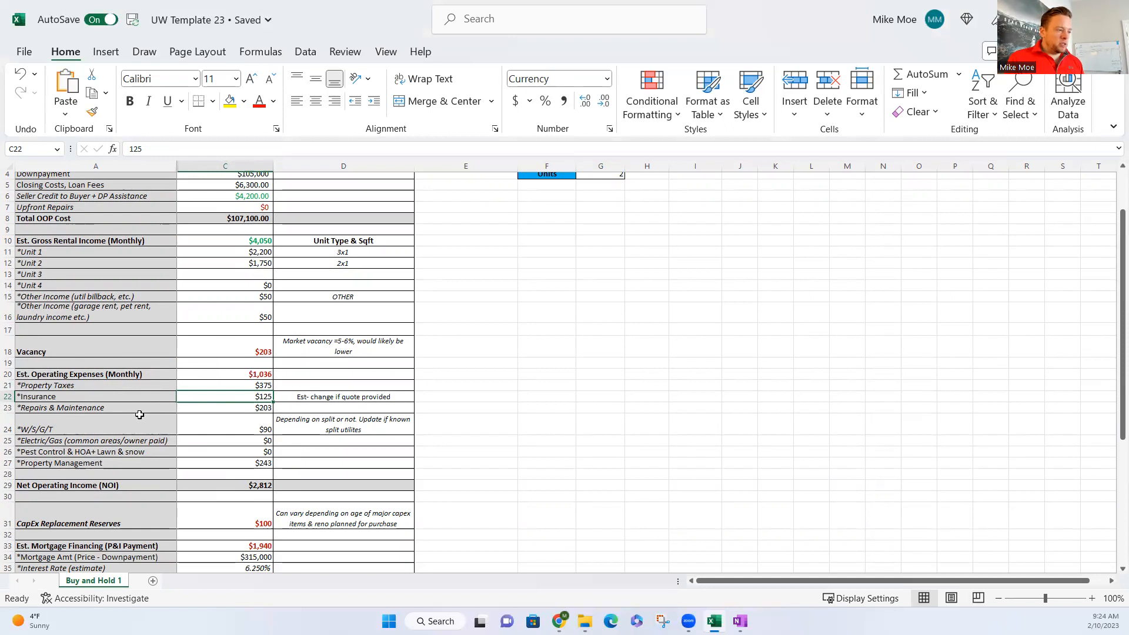
left_click(184, 408)
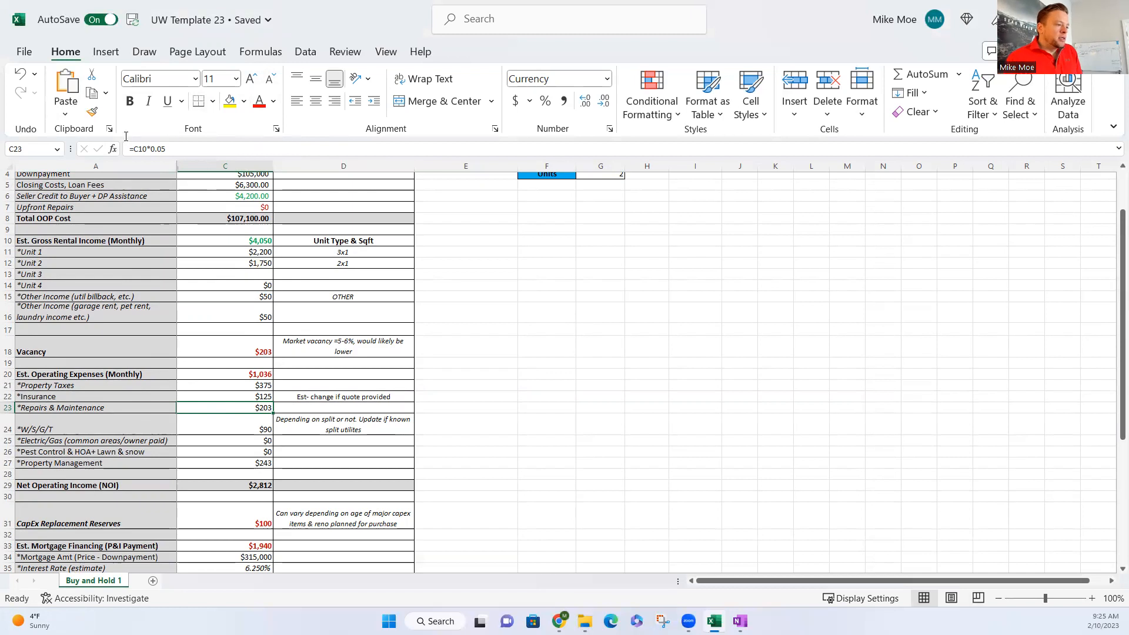
left_click(42, 419)
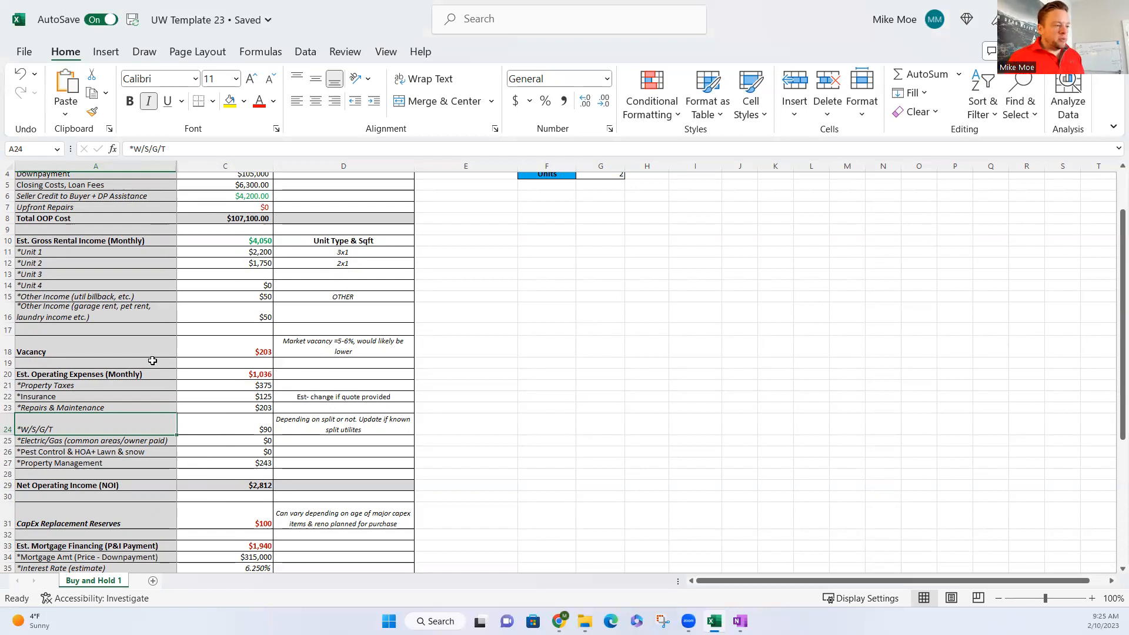
- Examine the electric/gas, pest control/HOA/lawn and property management expense rows, including the formula behind the monthly property management cost
left_click(47, 440)
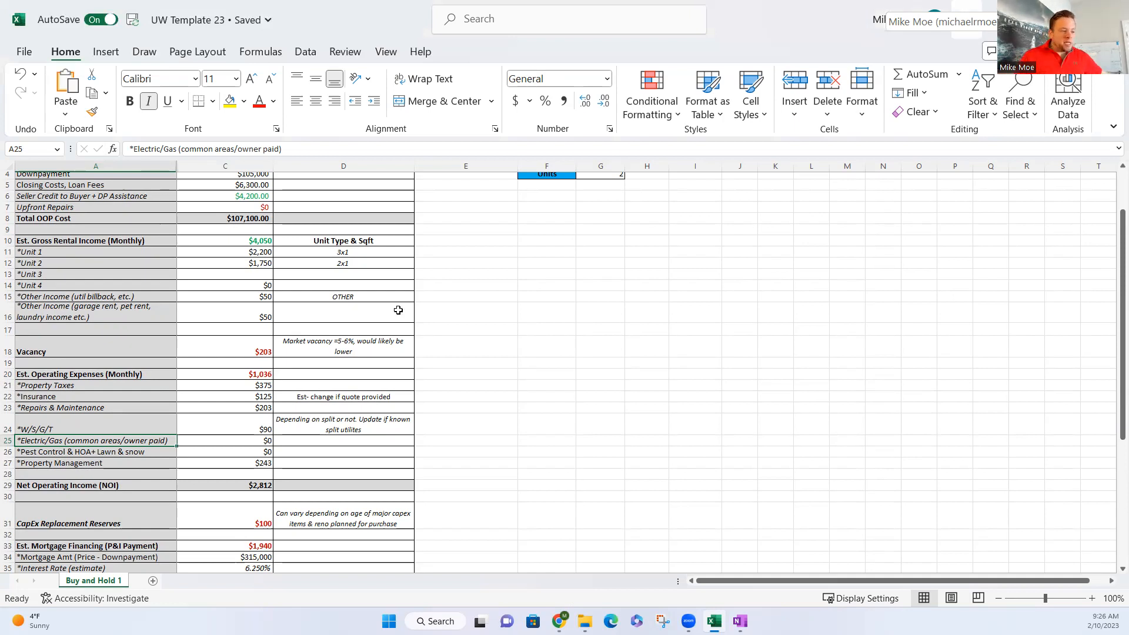
left_click(80, 451)
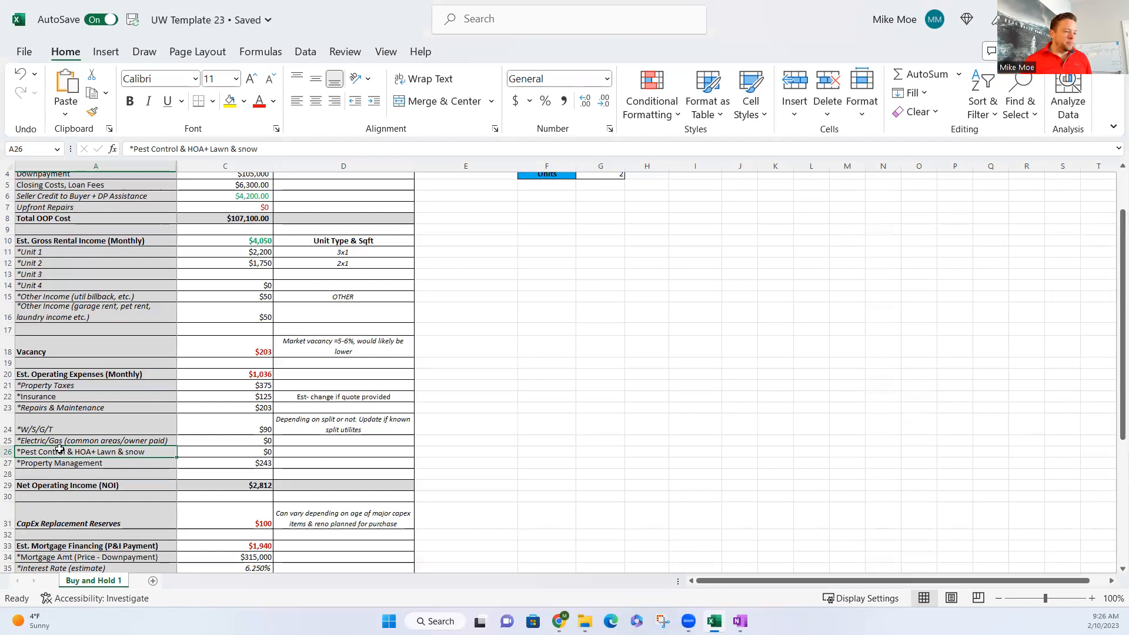
left_click(121, 462)
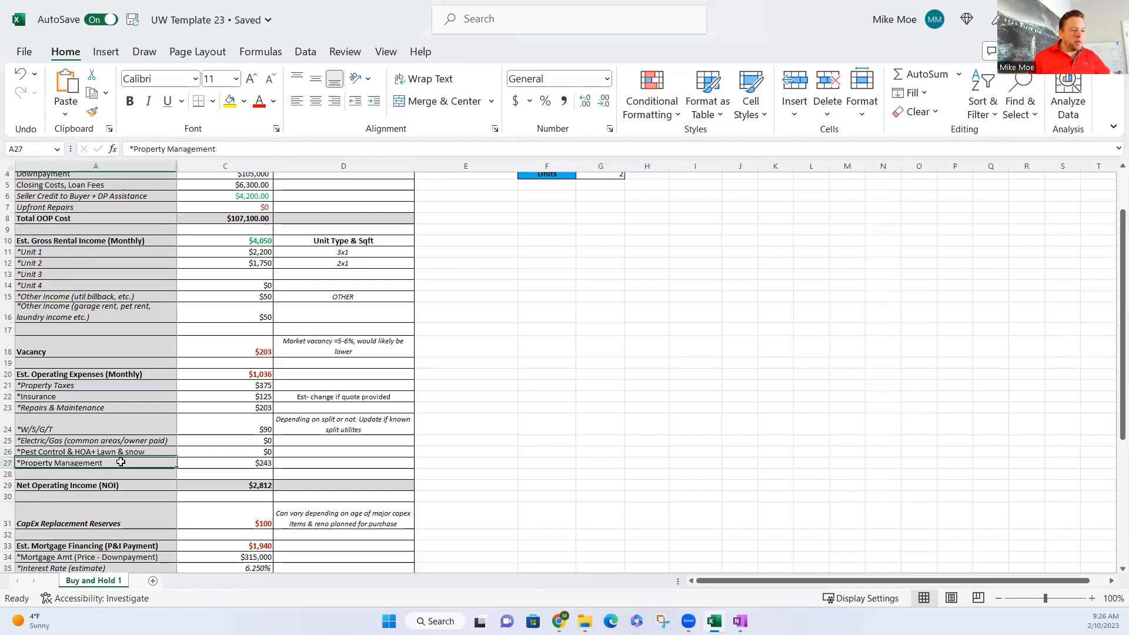
left_click(183, 464)
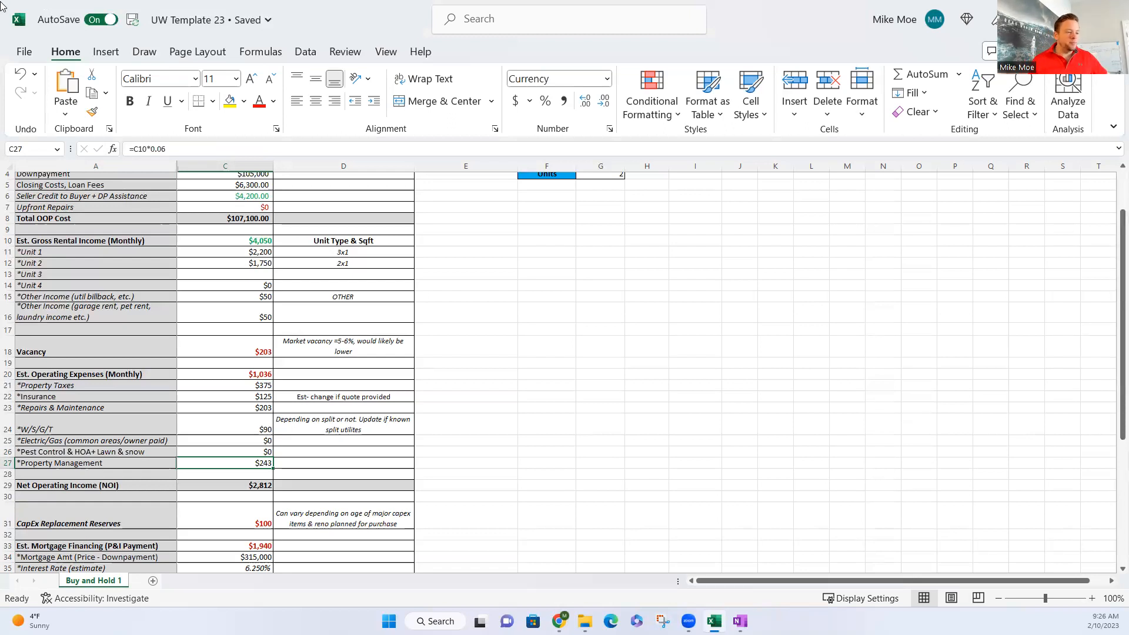
- Reduce the height of blank row 9 between Total OOP Cost and Est. Gross Rental Income
scroll(137, 442, "down", 2)
scroll(212, 430, "up", 2)
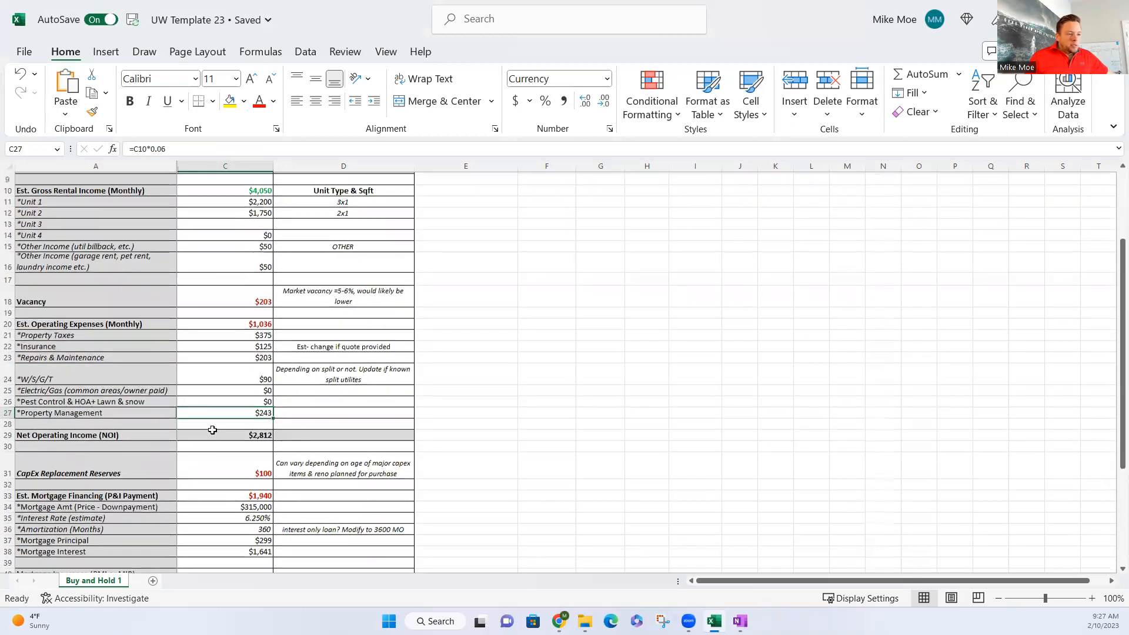
scroll(111, 360, "up", 2)
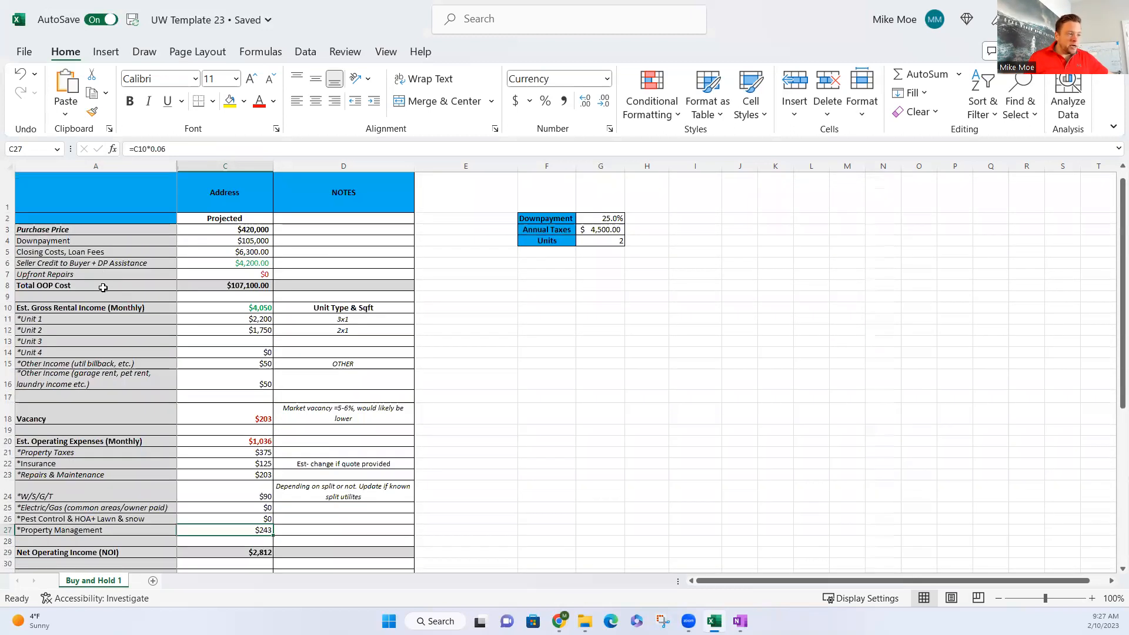
left_click_drag(5, 303, 5, 297)
- Examine the mortgage financing inputs: the estimated interest rate, the amortization months and the mortgage insurance cell
scroll(25, 347, "down", 1)
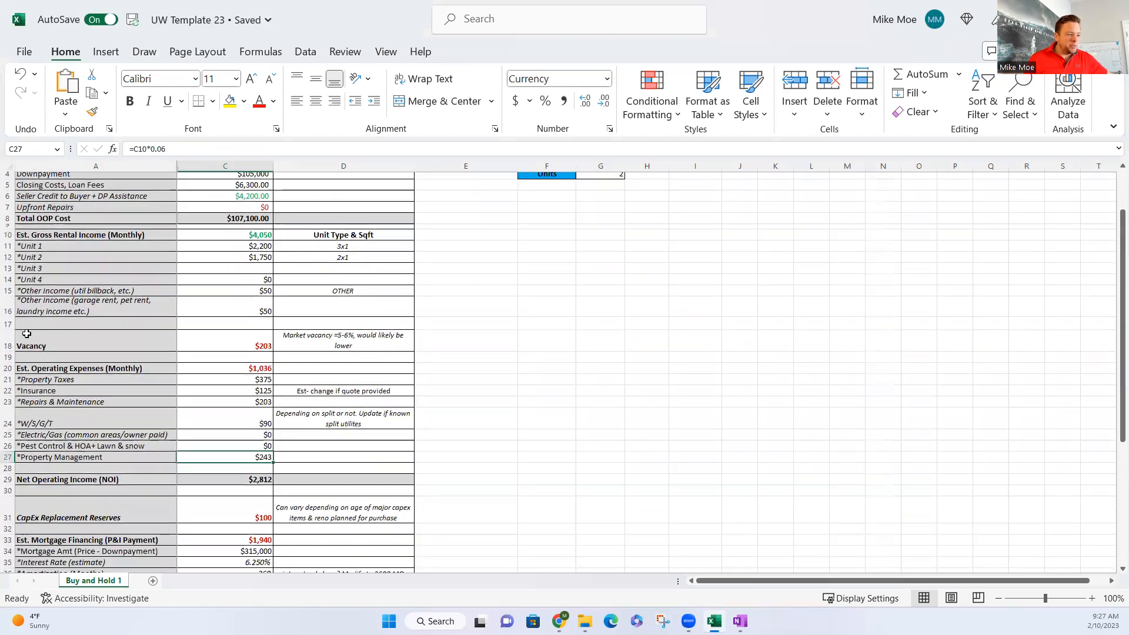
scroll(47, 381, "down", 1)
scroll(48, 381, "down", 3)
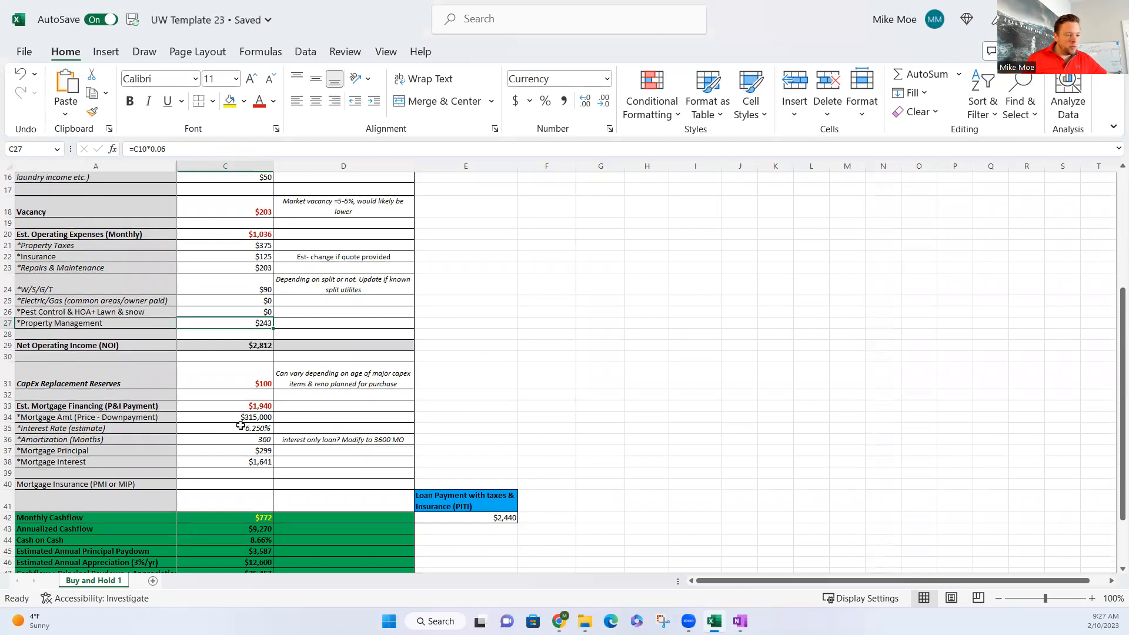
left_click(232, 428)
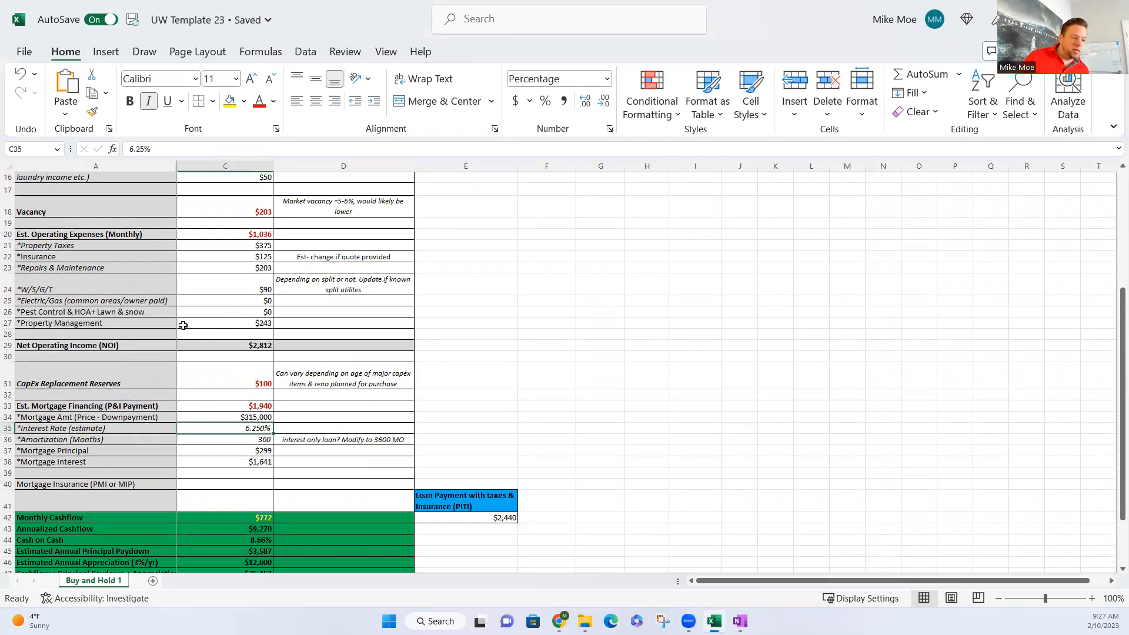
left_click(250, 440)
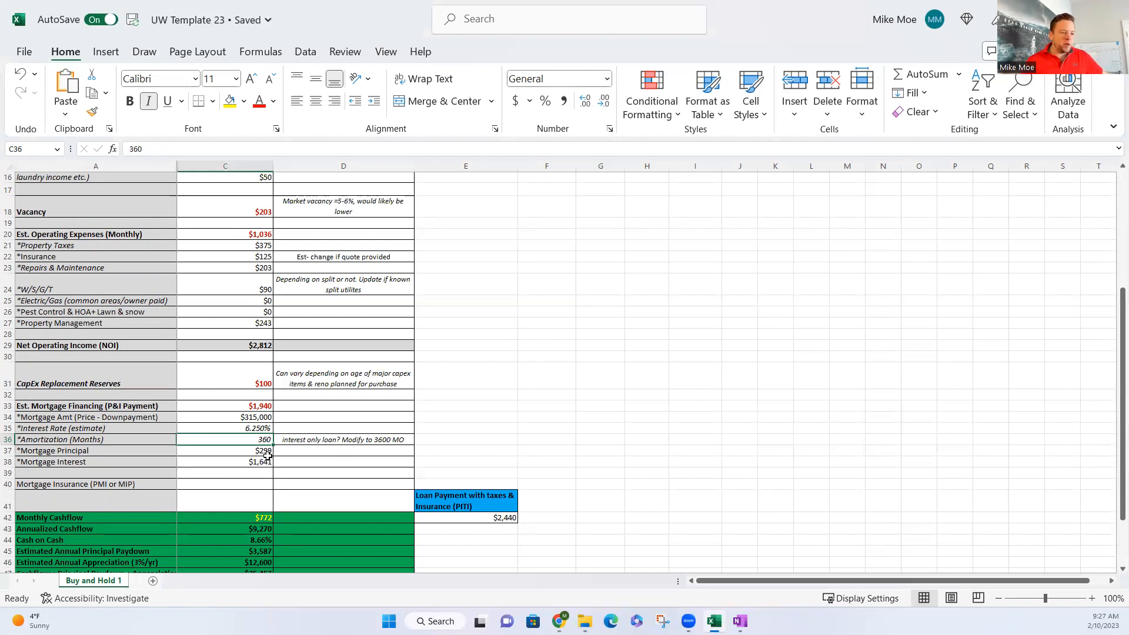
left_click(254, 482)
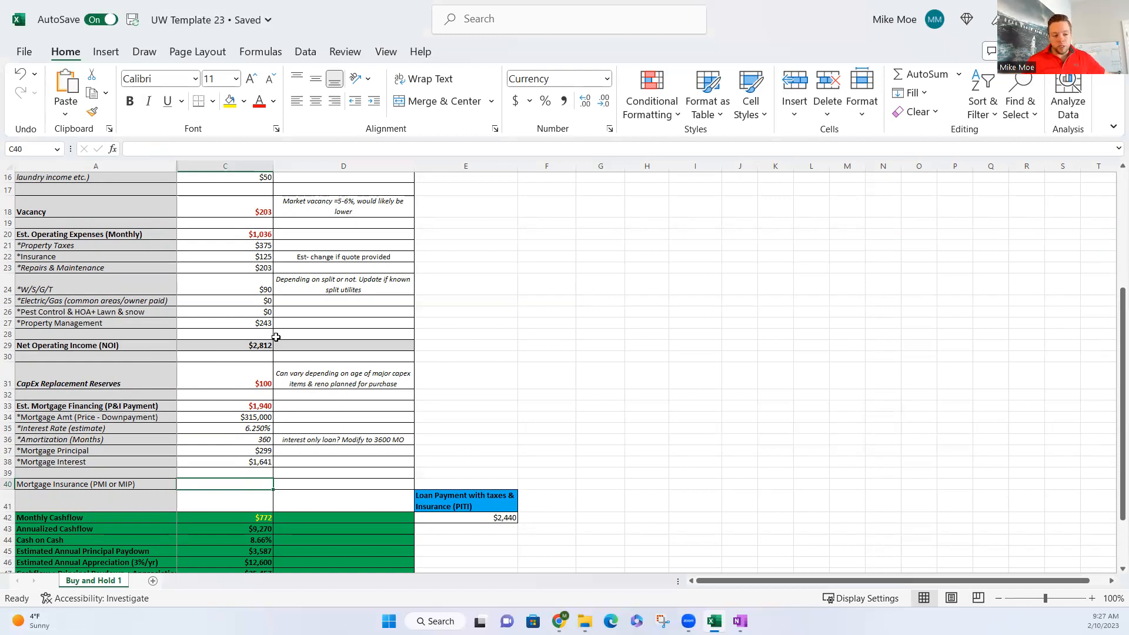
- Examine the Monthly Cashflow, Annualized Cashflow and Cash on Cash formulas, checking them against the out-of-pocket costs at the start of the sheet
scroll(294, 455, "down", 2)
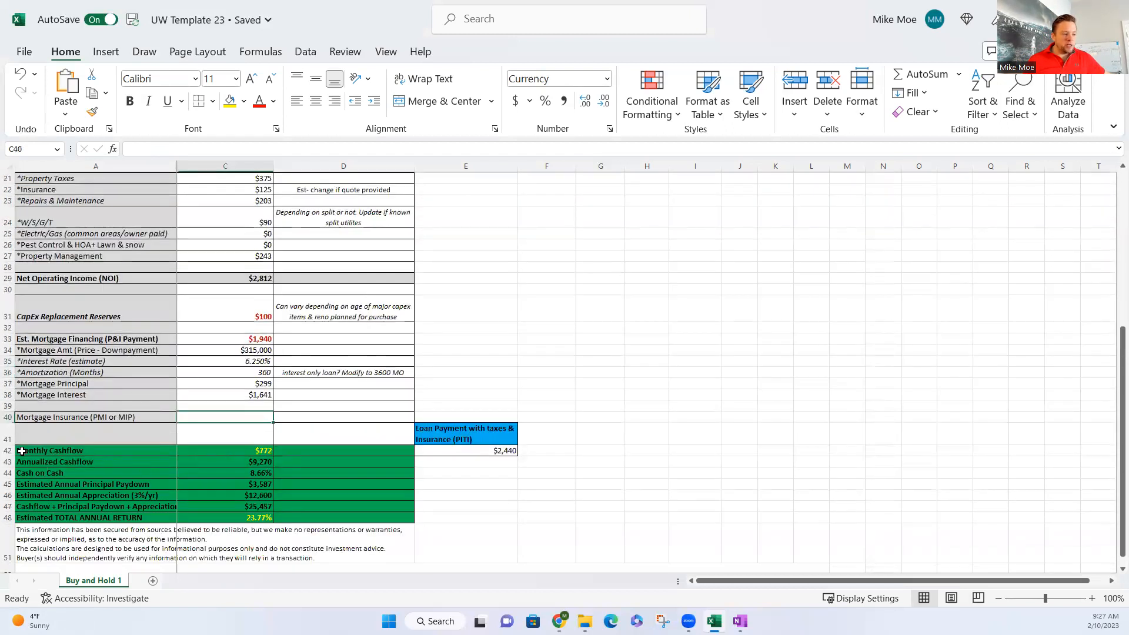
left_click(265, 450)
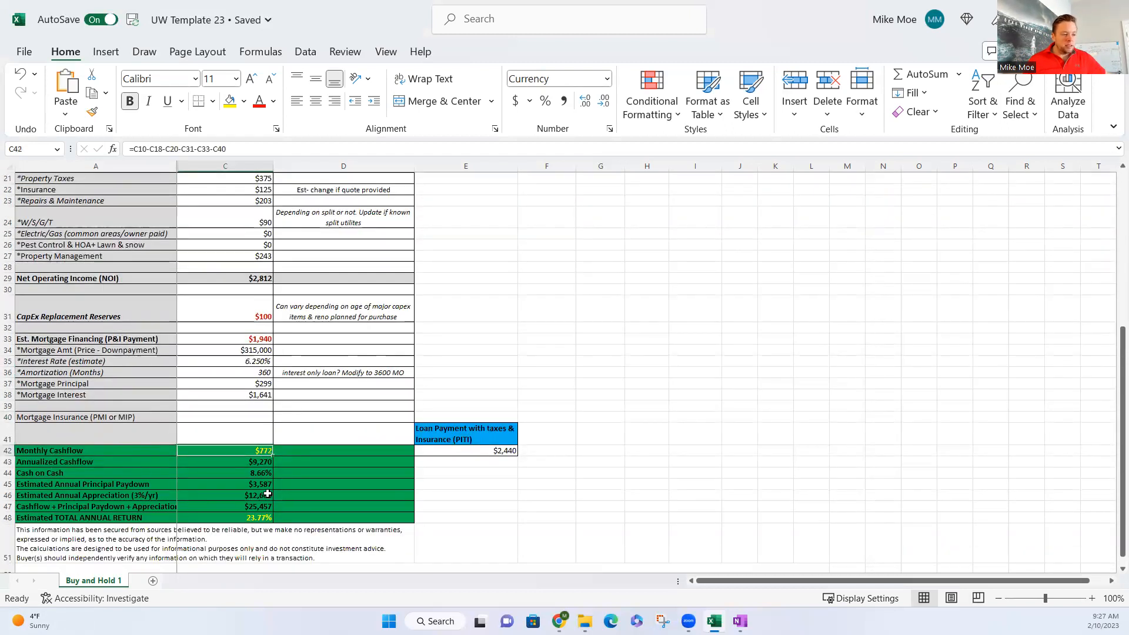
left_click(262, 461)
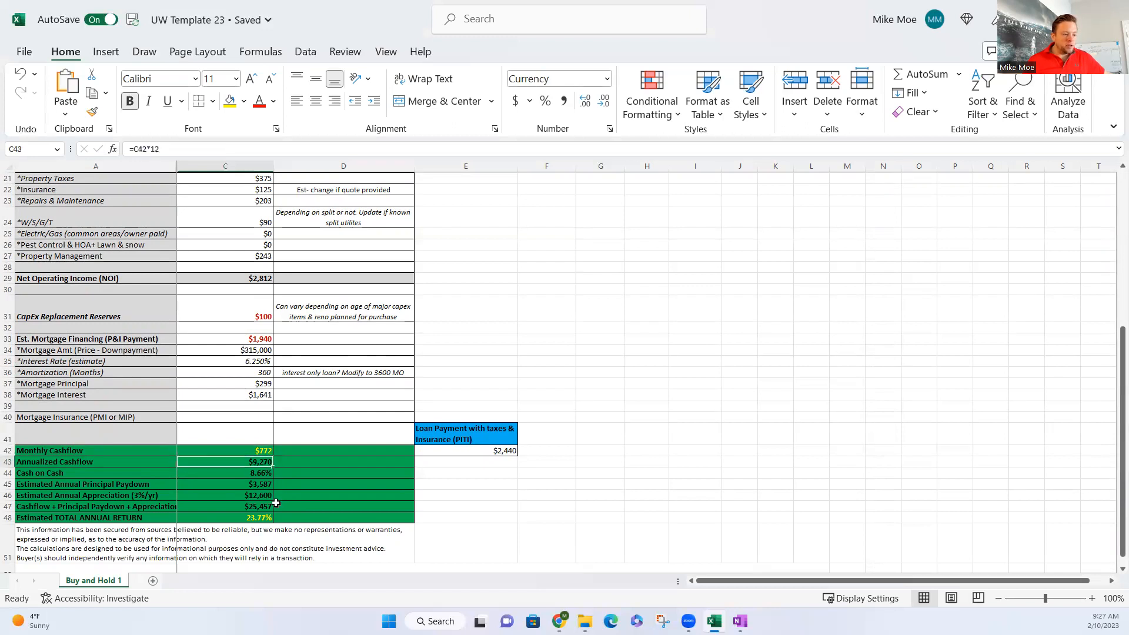
left_click(263, 472)
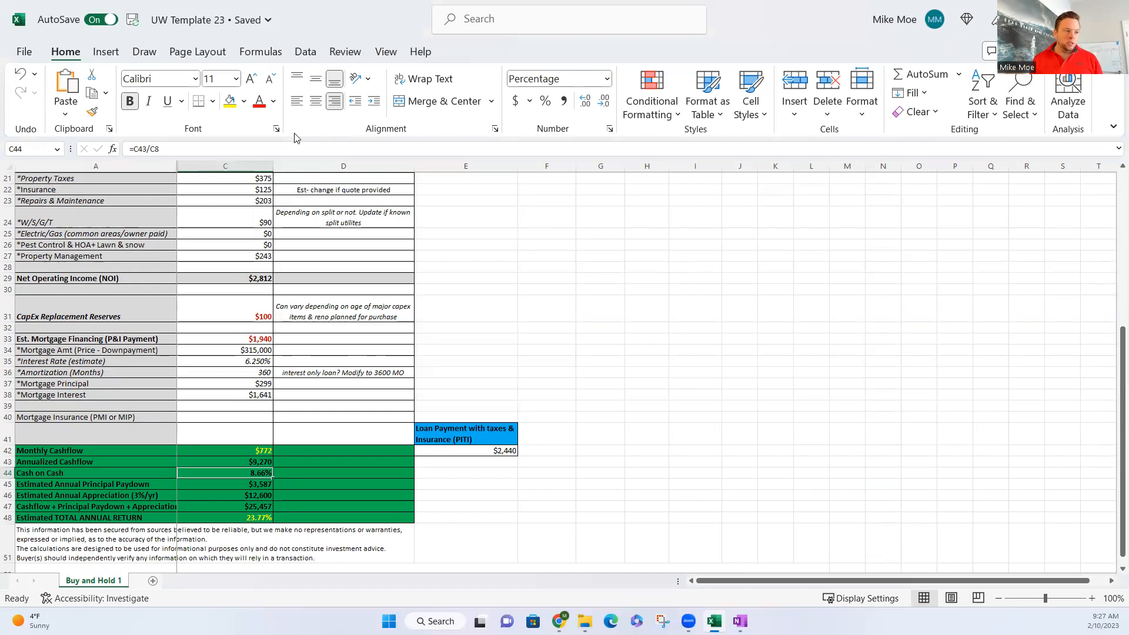
scroll(237, 280, "up", 7)
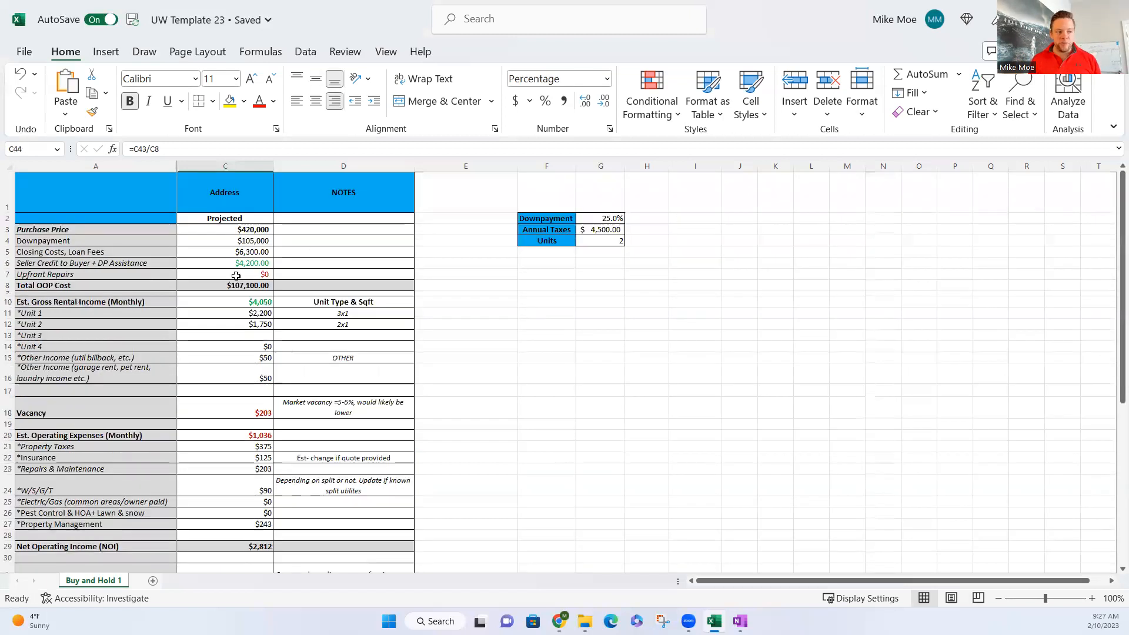
scroll(191, 276, "down", 7)
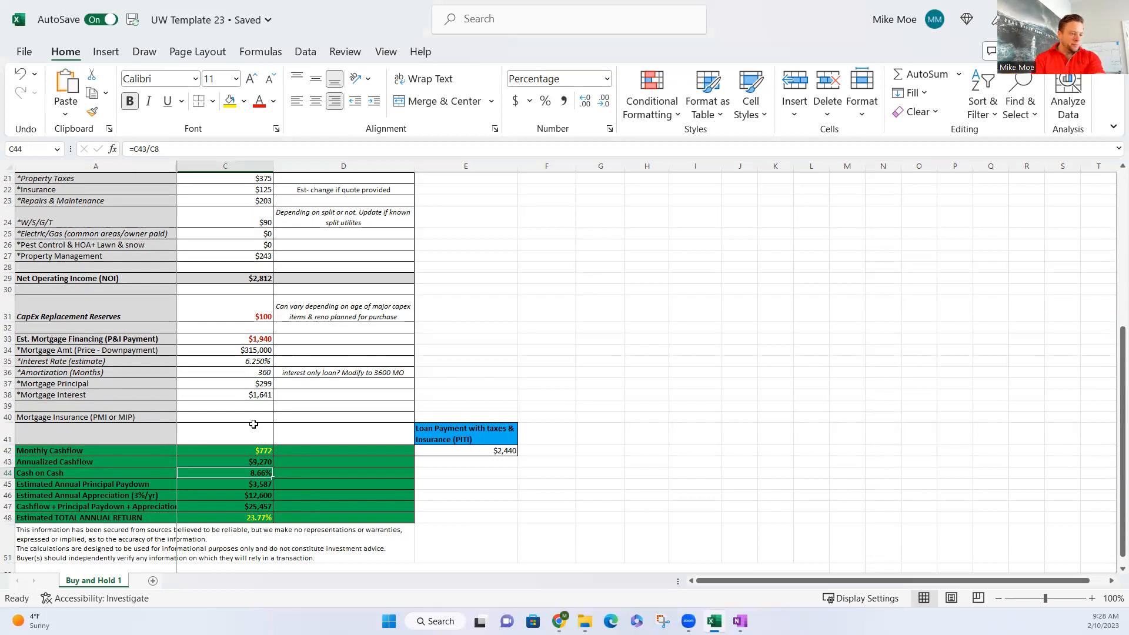
- Examine the Estimated Annual Principal Paydown row and its formula, leaving the existing cell contents in place
left_click(102, 482)
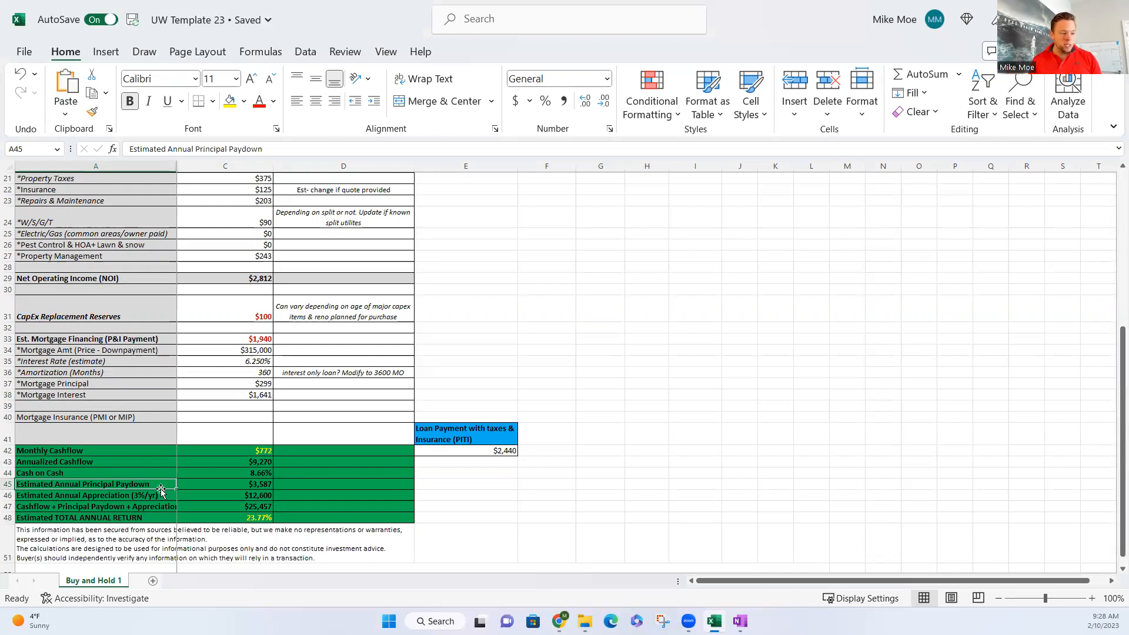
left_click(222, 482)
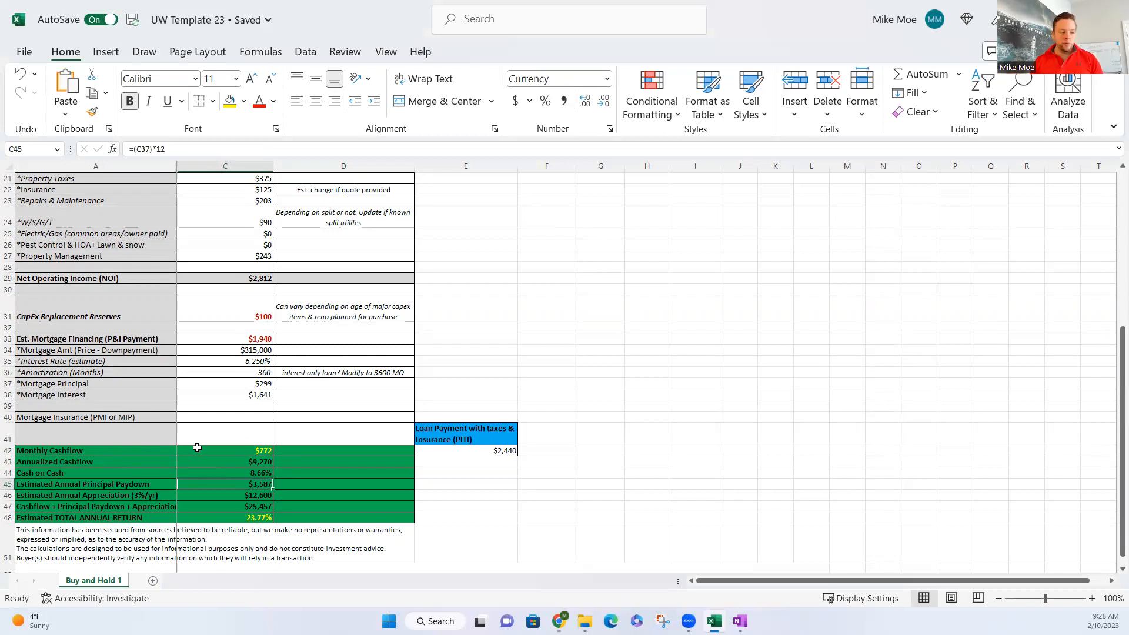
left_click_drag(267, 490, 267, 497)
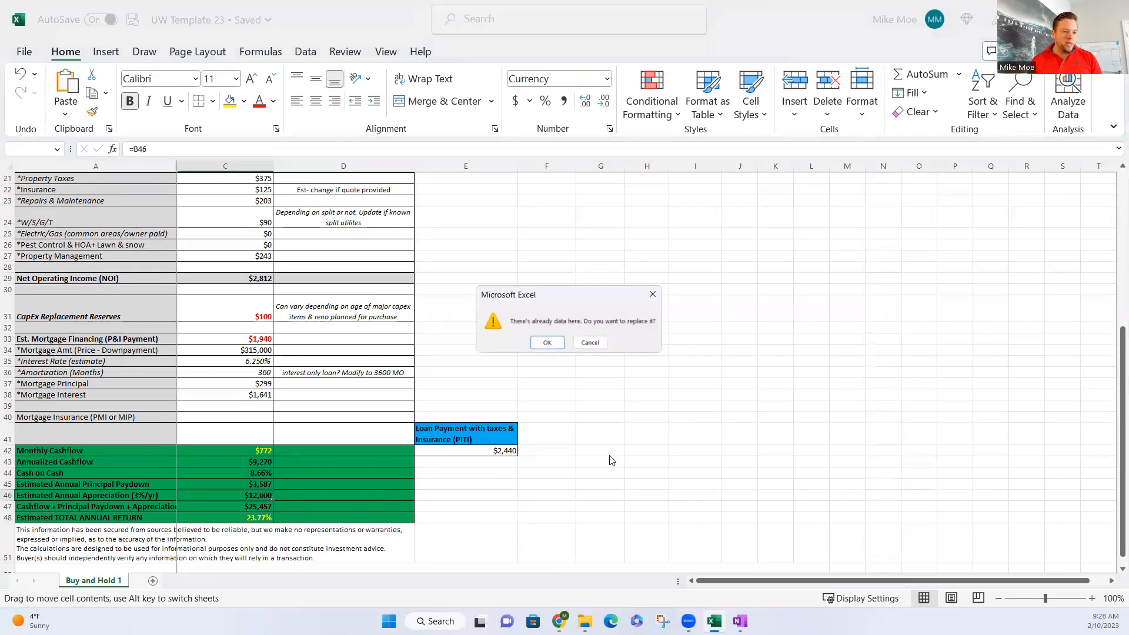
left_click(601, 340)
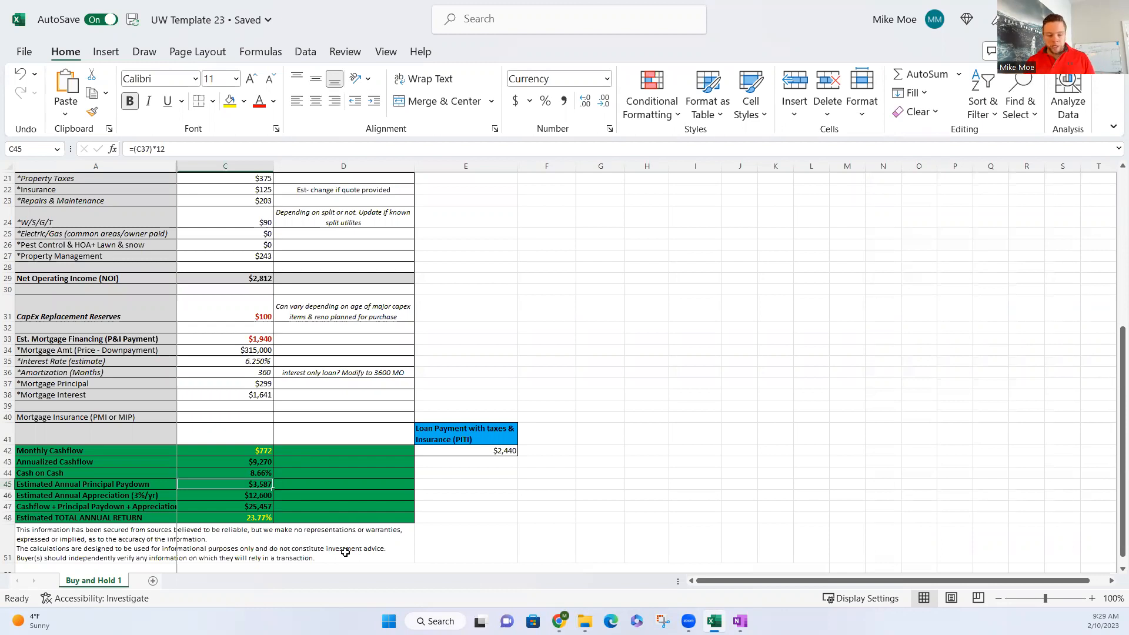
- Examine the Estimated TOTAL ANNUAL RETURN formula and review the whole sheet from purchase costs through the return figures
left_click(263, 519)
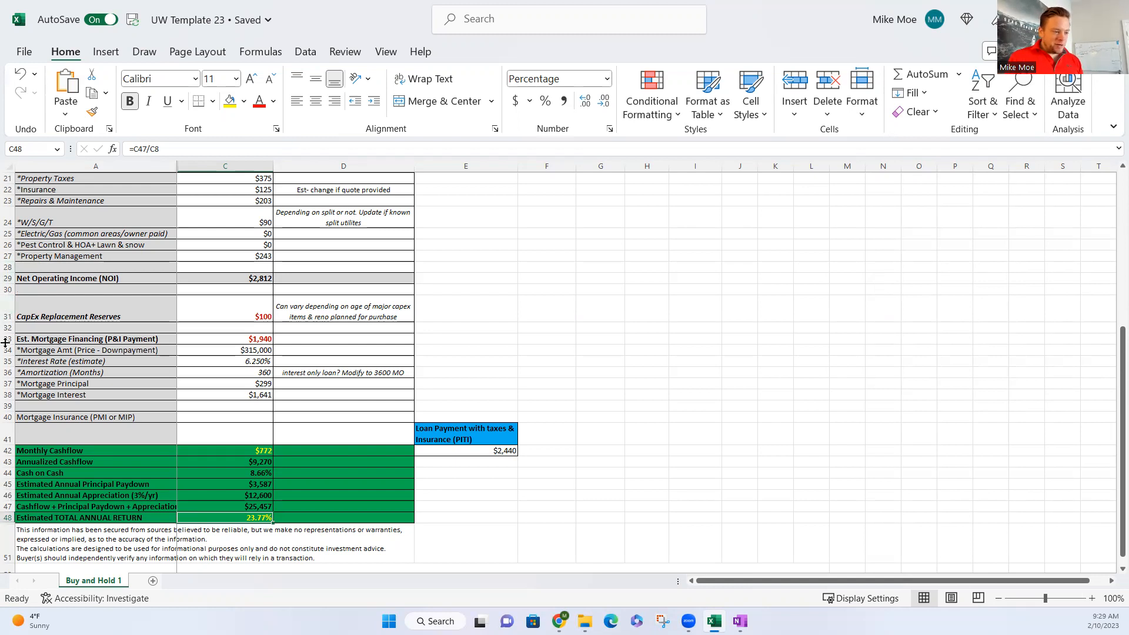
scroll(115, 415, "up", 7)
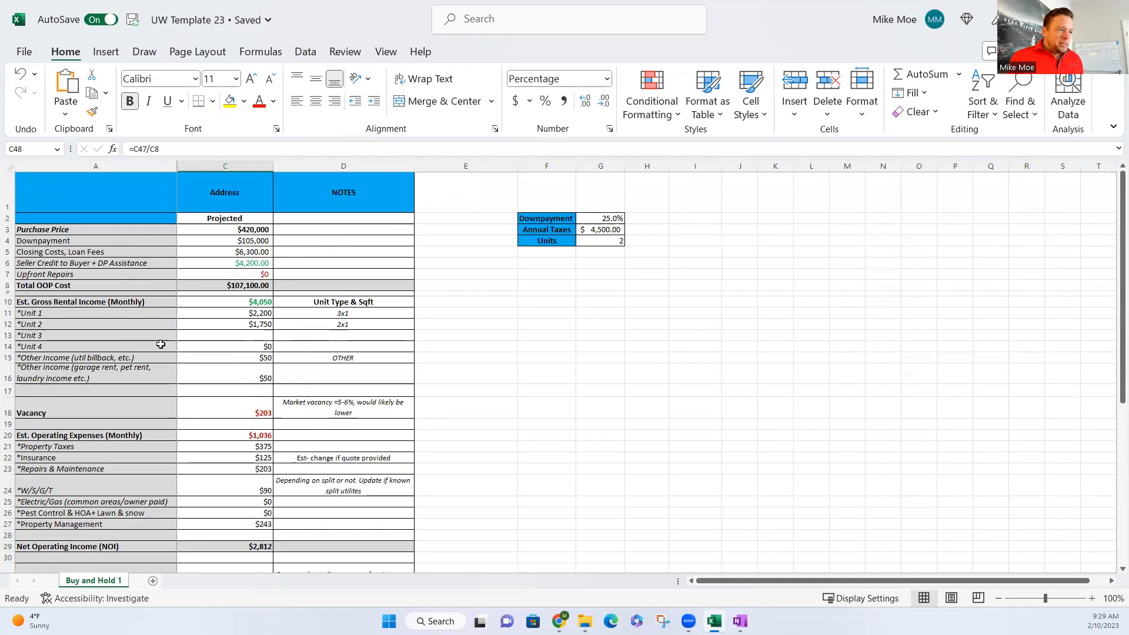
scroll(160, 344, "down", 6)
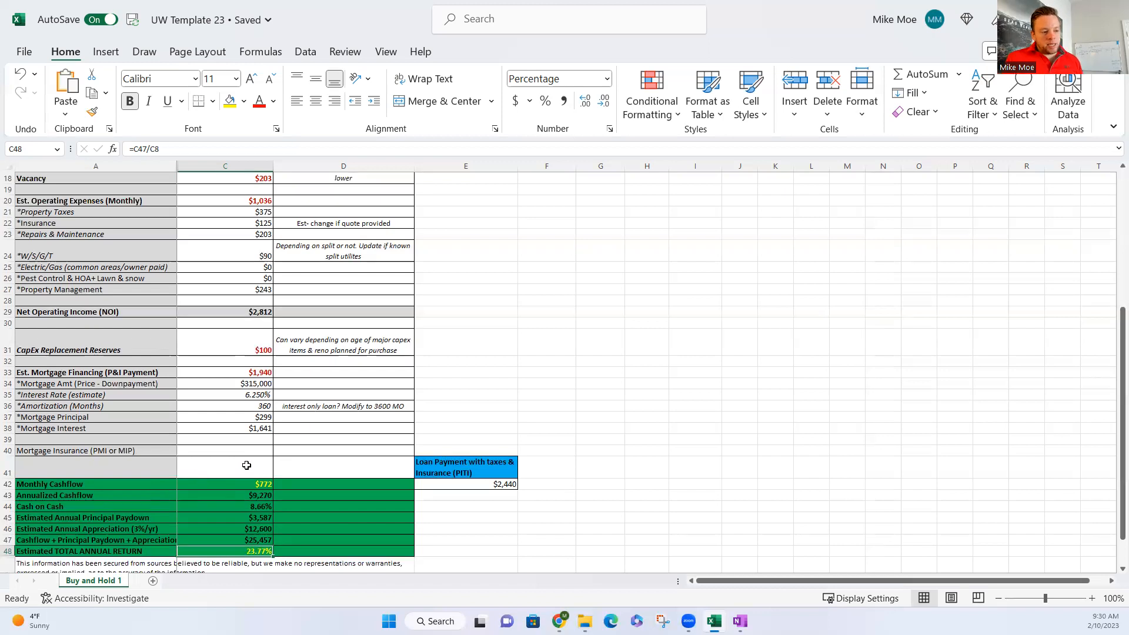
scroll(424, 297, "up", 4)
scroll(435, 282, "up", 2)
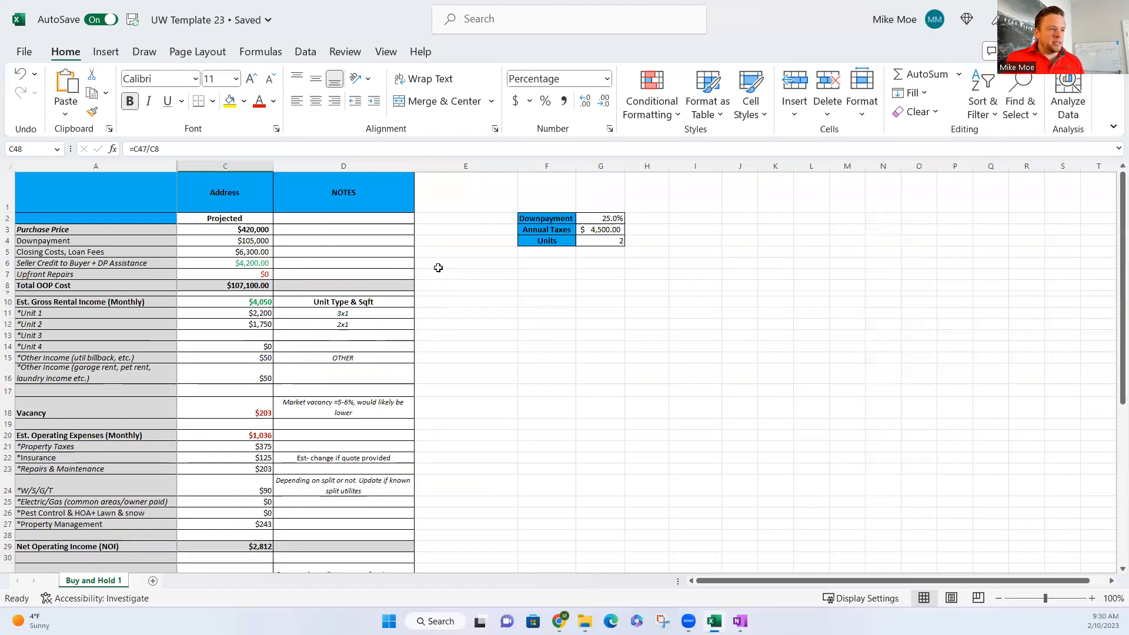